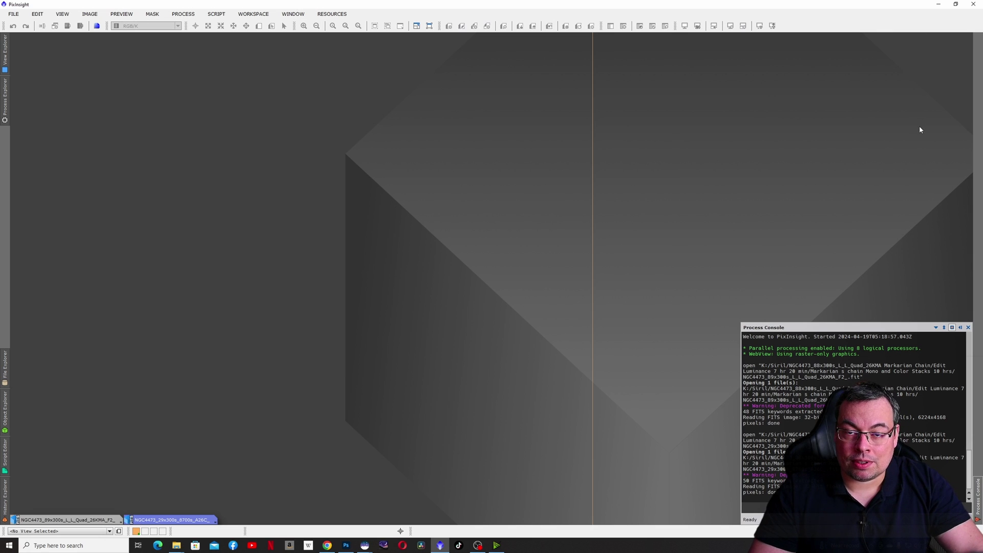
- Load the saved set of process icons into the PixInsight workspace
right_click(906, 97)
mouse_move(831, 156)
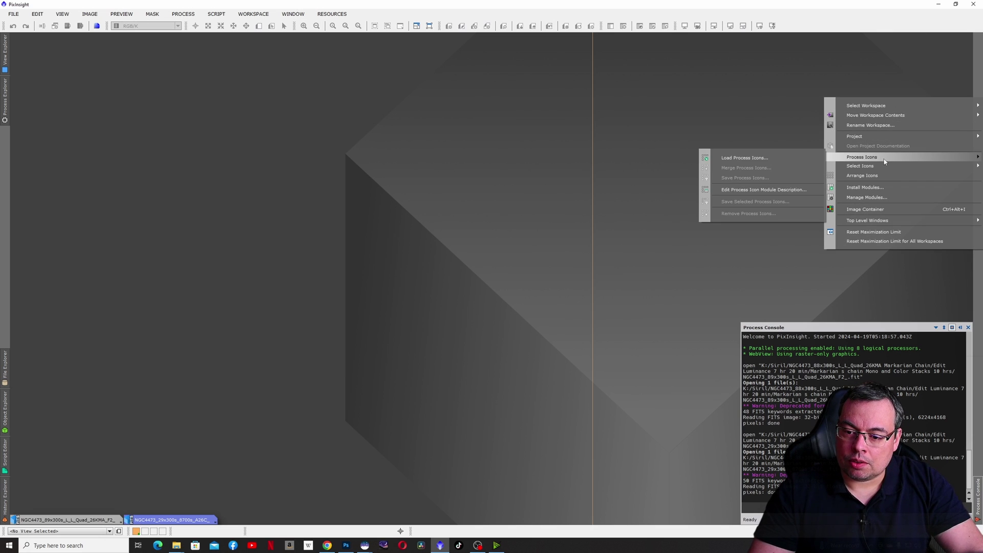
click(747, 161)
click(143, 108)
click(395, 269)
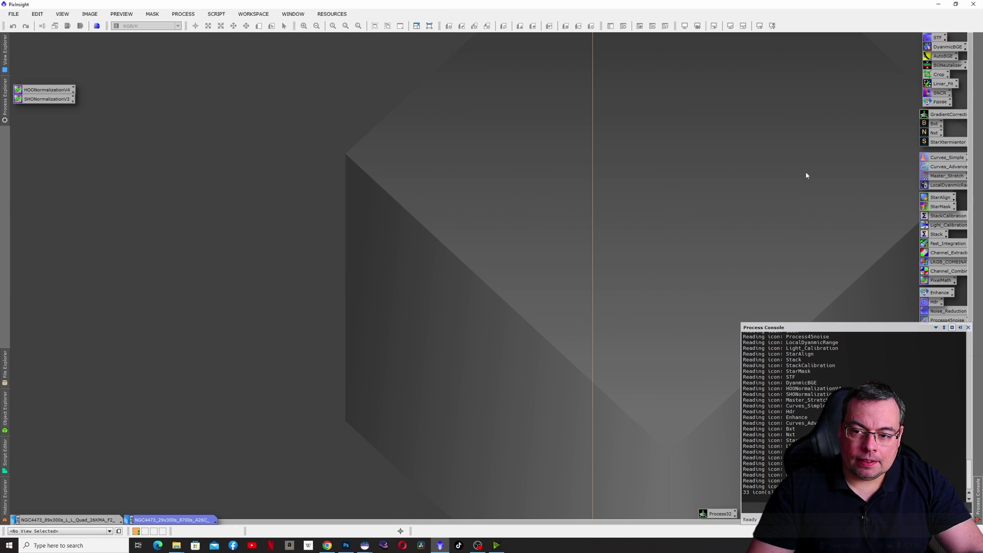
- Open the 89x300s L-Quad luminance image and apply an STF AutoStretch
double_click(75, 521)
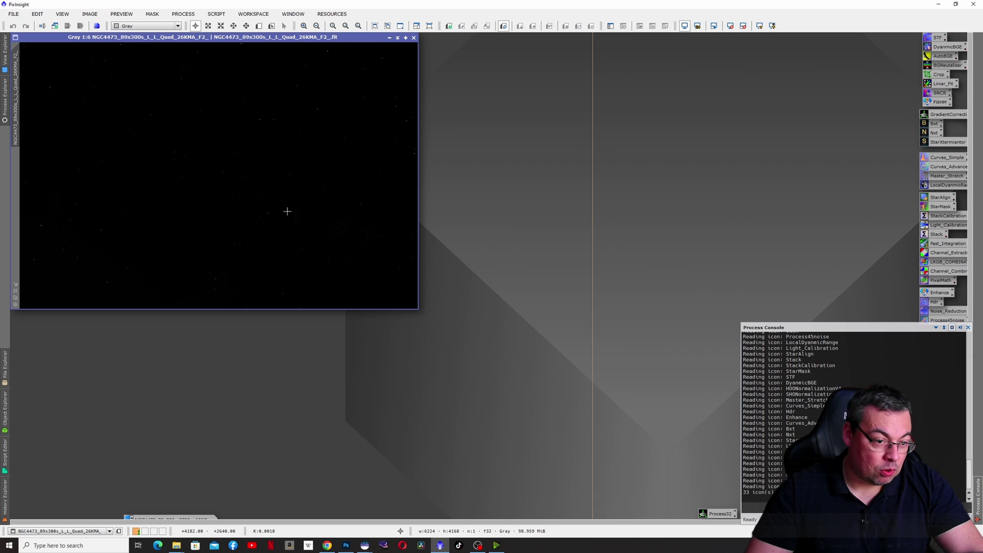
double_click(938, 39)
key(ctrl+a)
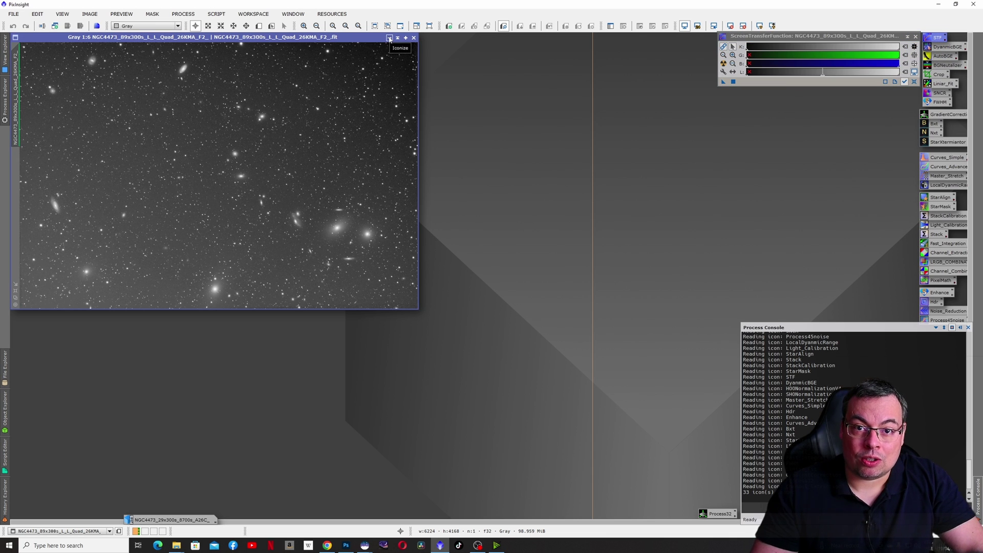
- Check the colour stack, then reopen the L-Quad image enlarged and fitted to its window
click(389, 38)
double_click(172, 519)
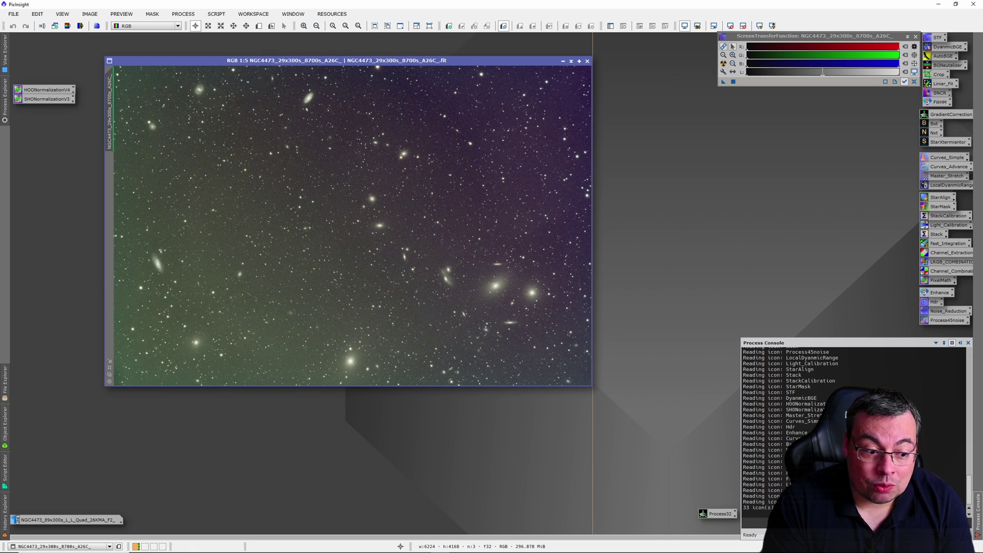
click(563, 60)
double_click(76, 519)
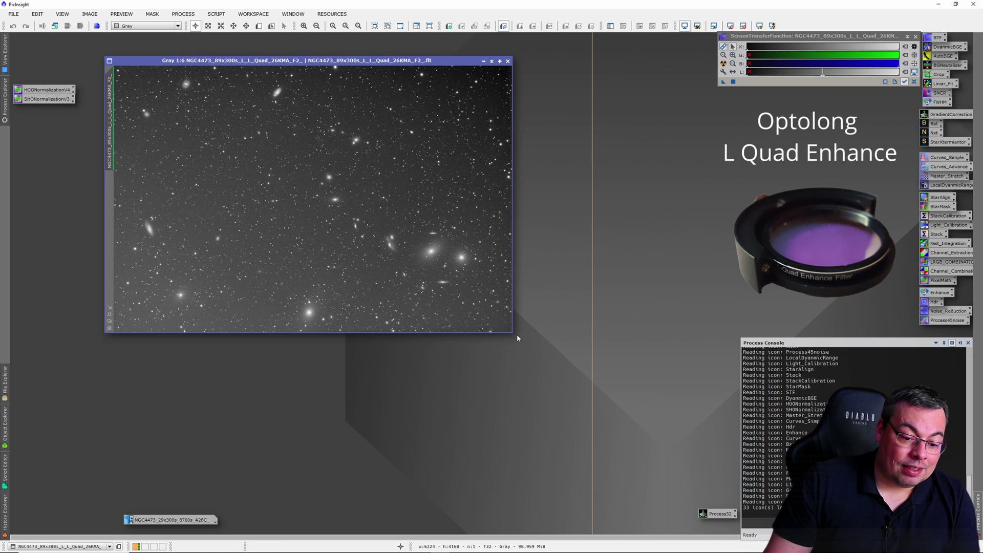
drag(511, 333, 602, 410)
click(109, 393)
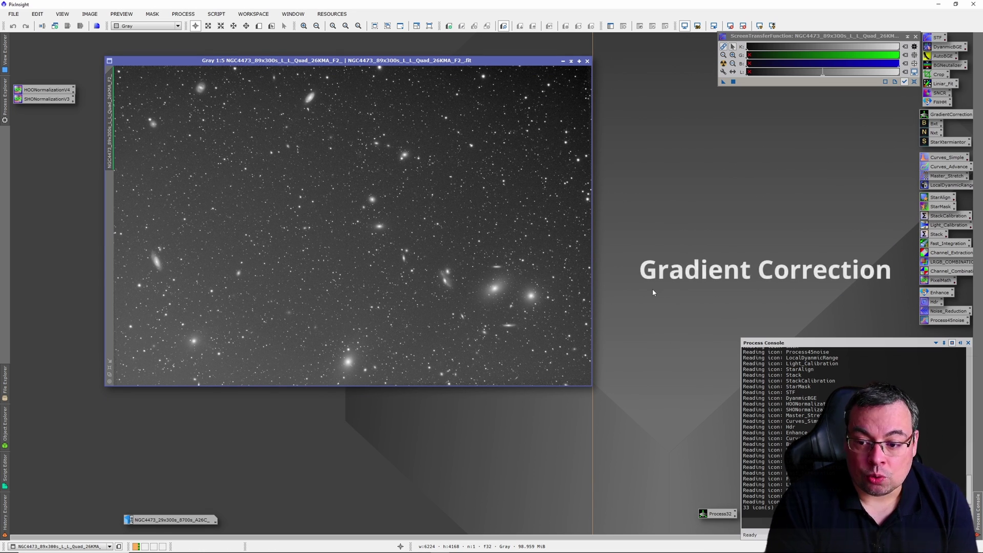
- Run Gradient Correction on the L-Quad luminance image to flatten its background
double_click(940, 115)
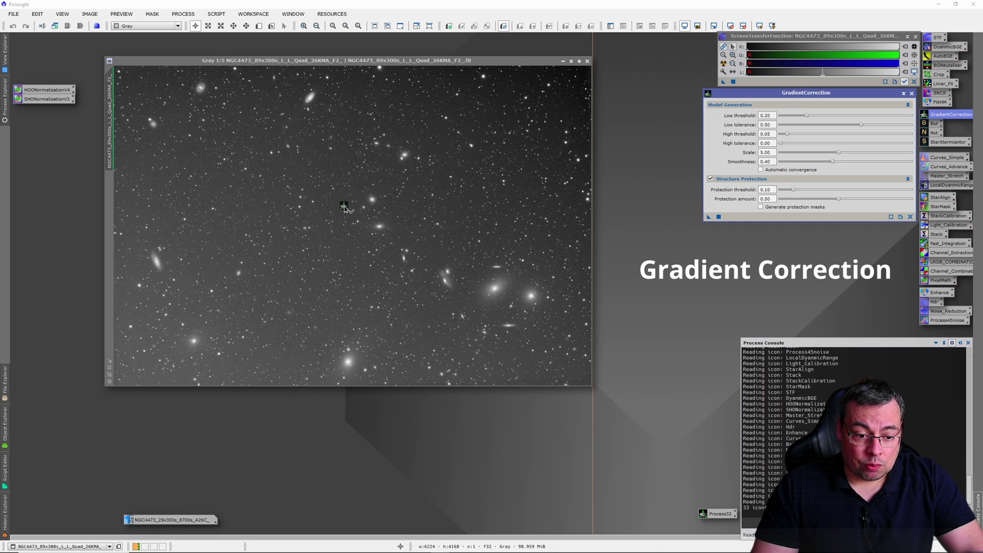
drag(344, 207, 344, 208)
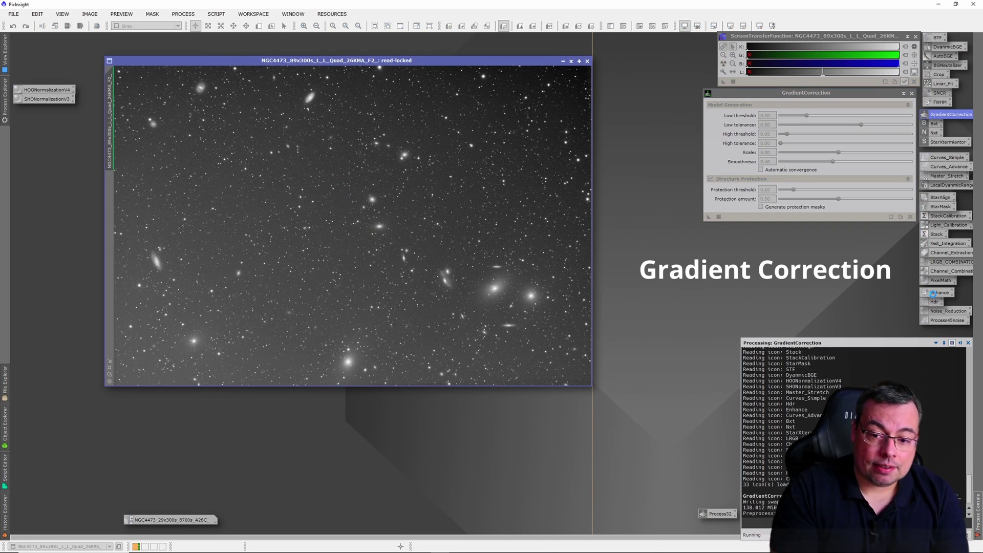
scroll(349, 238, up, 3)
scroll(348, 238, down, 3)
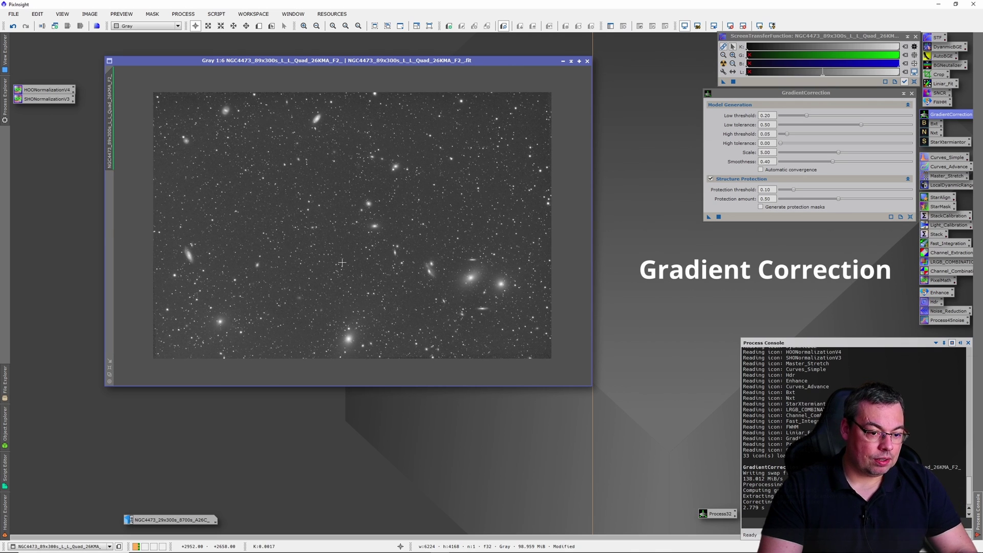
scroll(341, 262, up, 1)
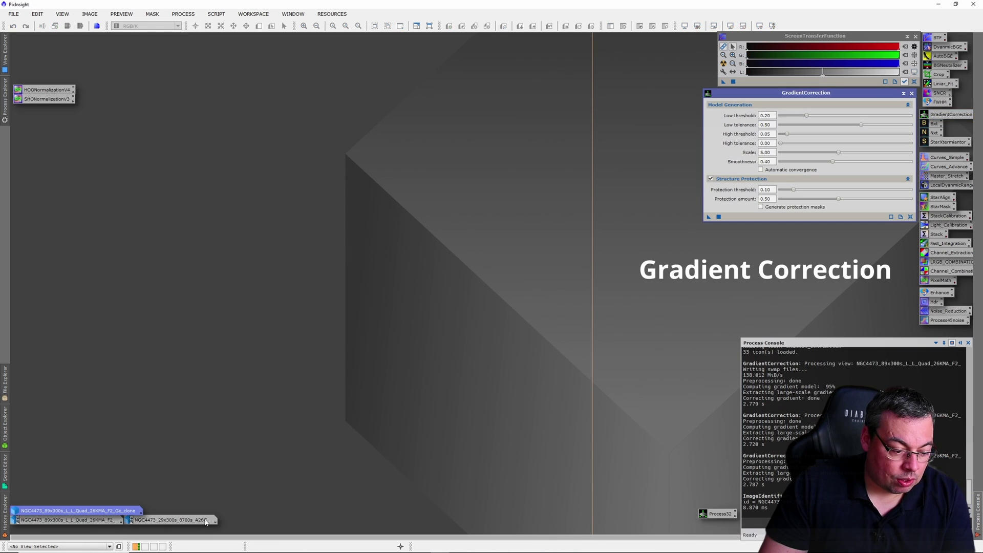
- Clone the colour stack, run Gradient Correction, undo it, and edit the high threshold to 0.24
double_click(204, 520)
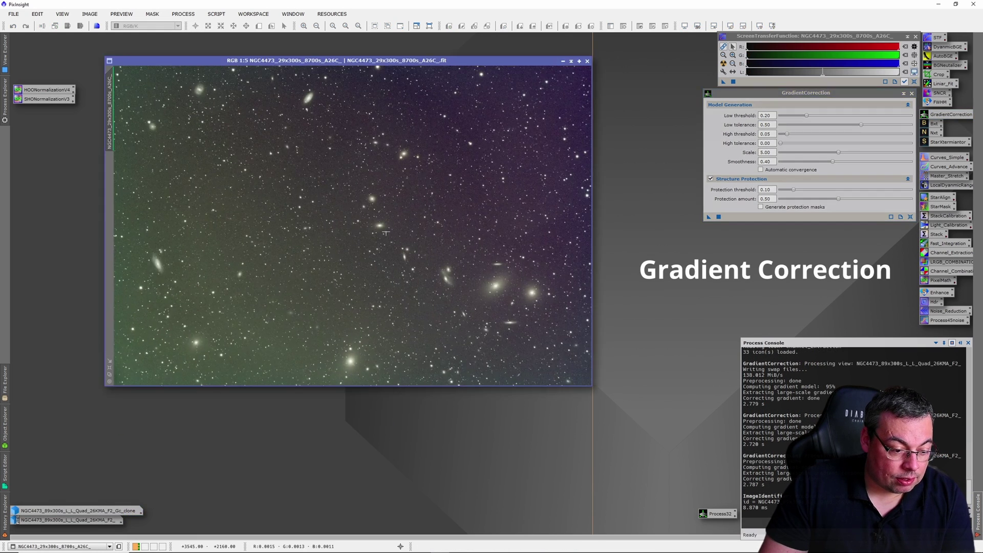
right_click(385, 213)
key(Escape)
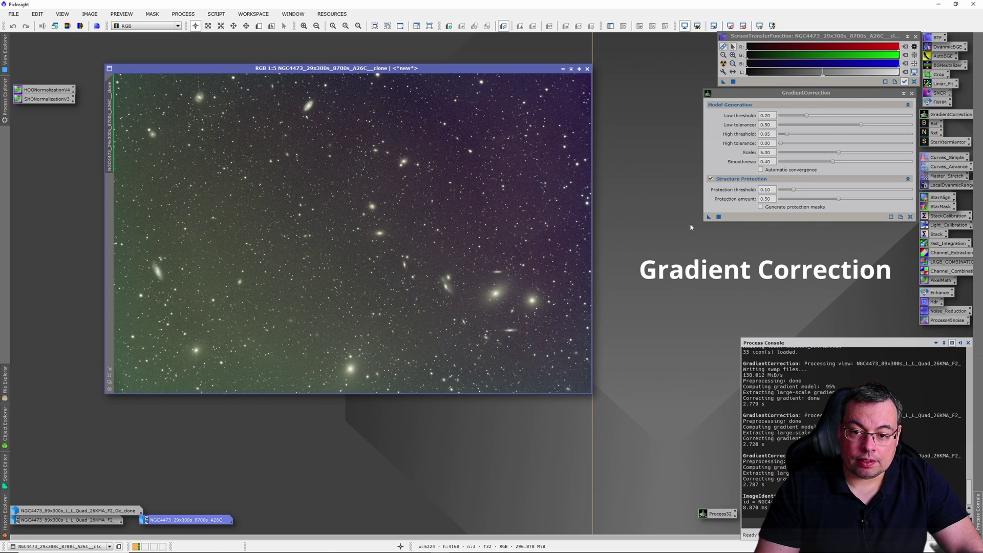
click(719, 217)
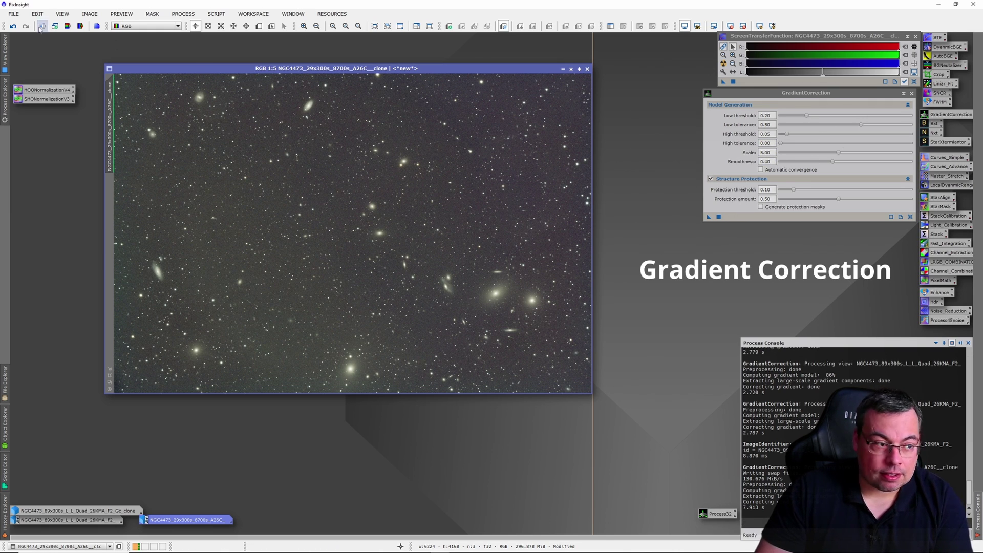
click(12, 26)
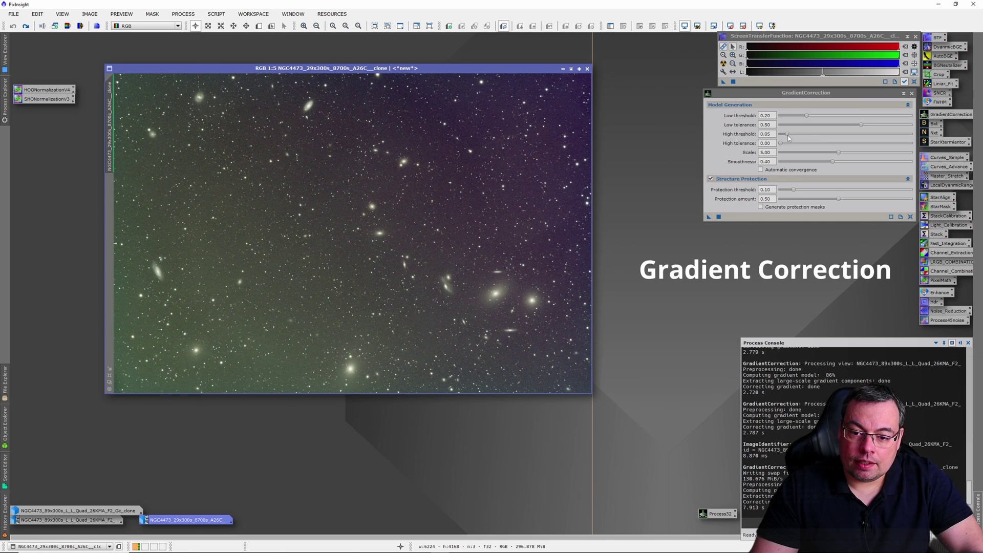
click(787, 135)
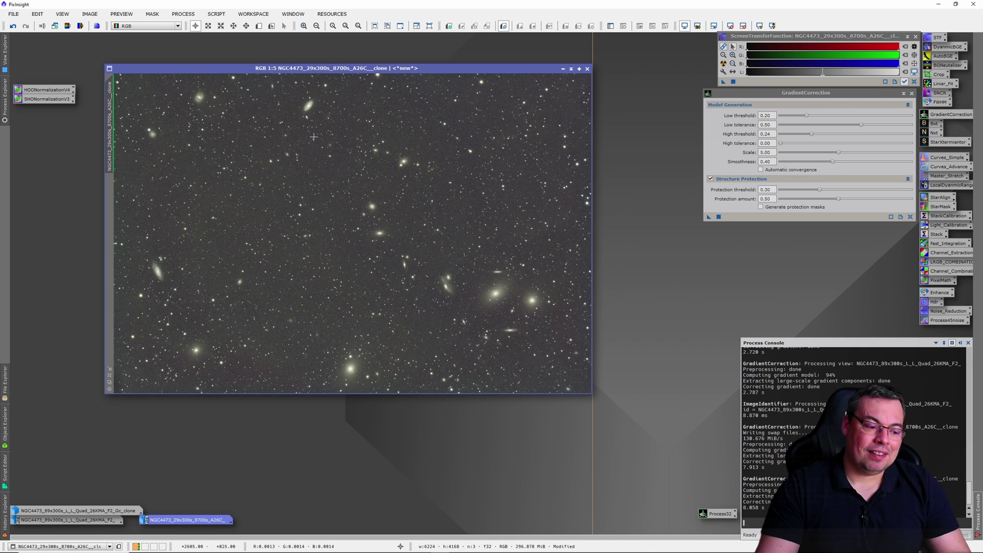
- Rename the corrected colour image with a _Gc suffix and make a clone of it
right_click(341, 212)
click(372, 256)
drag(109, 118, 67, 89)
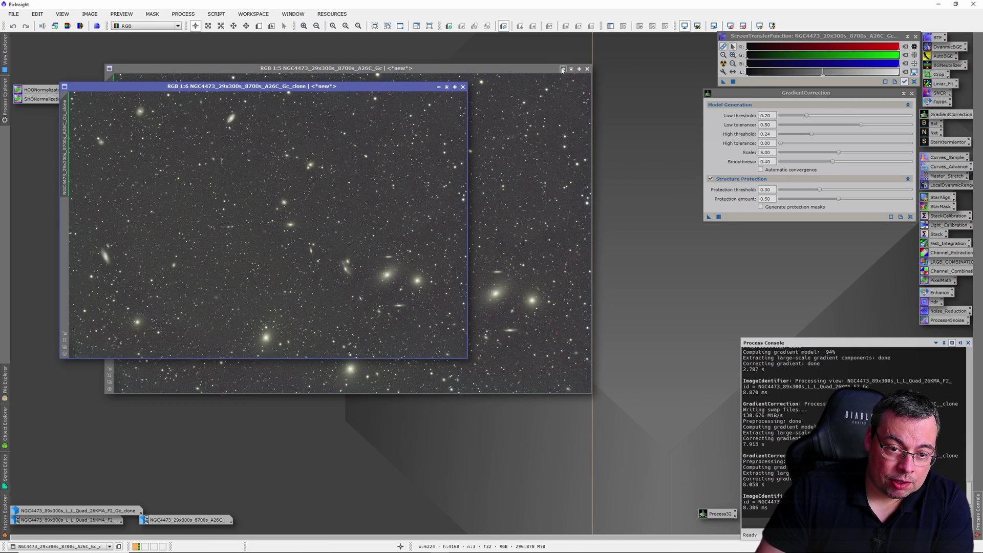
click(562, 68)
drag(380, 90, 564, 84)
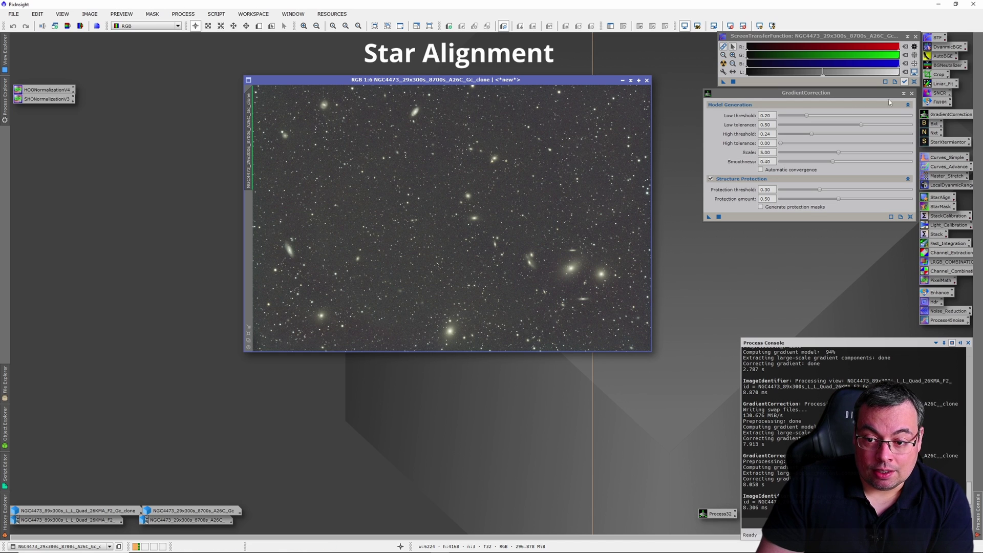
click(911, 93)
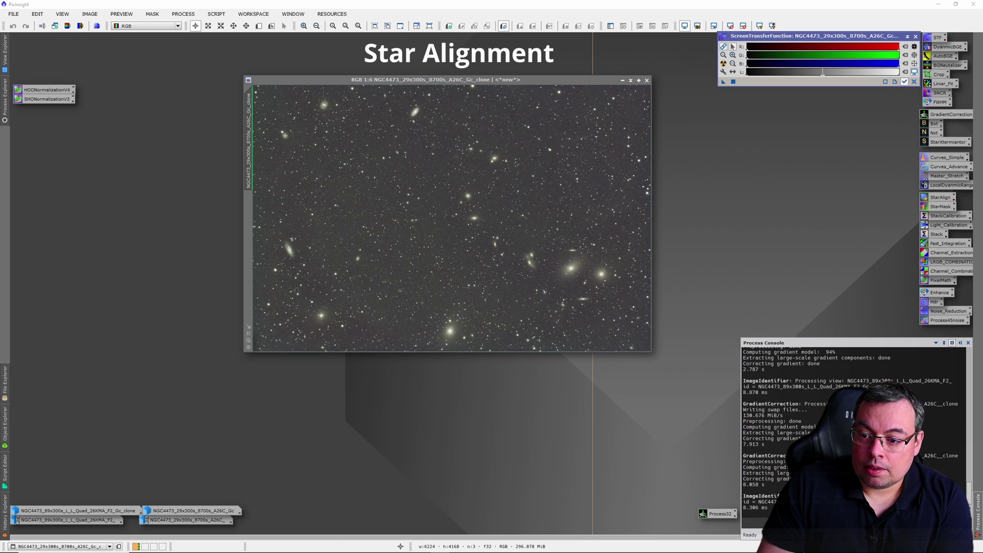
- Star-align the colour clone using the L-Quad Gc_clone luminance as reference
double_click(939, 197)
click(926, 119)
click(504, 263)
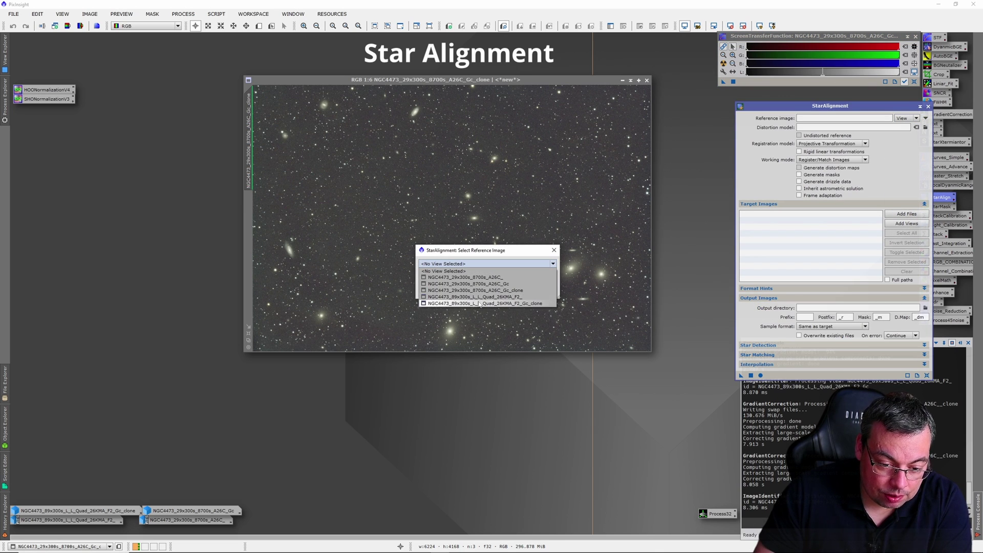
click(481, 303)
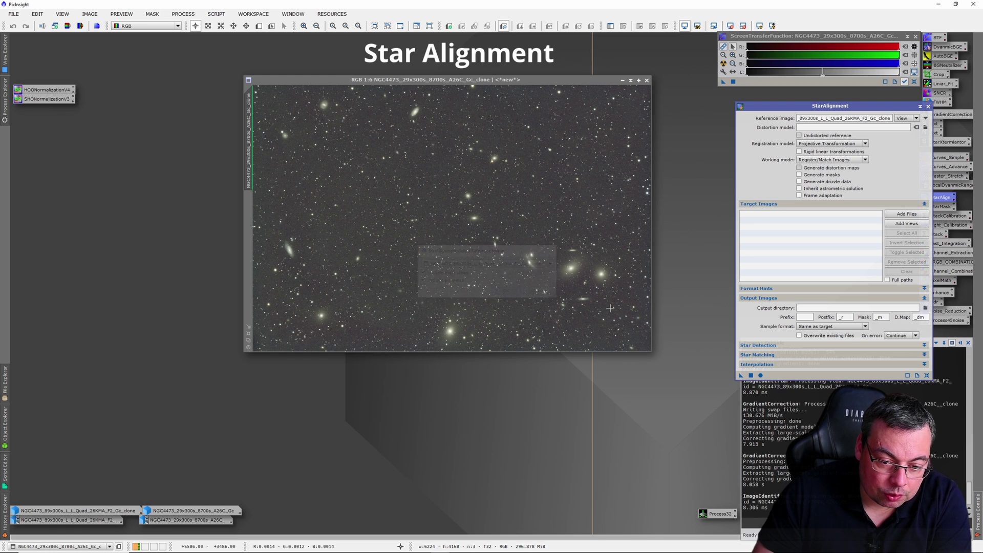
click(507, 291)
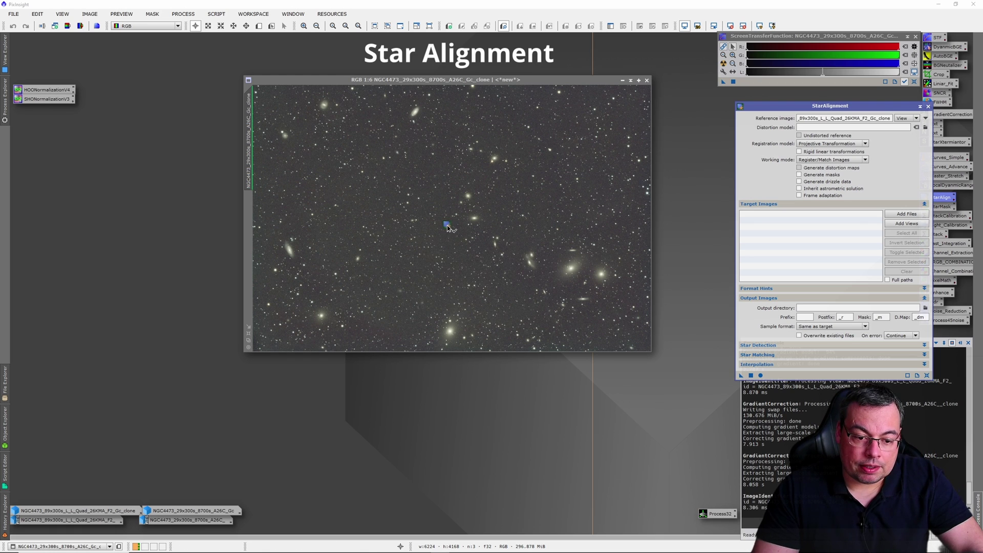
drag(447, 227, 447, 227)
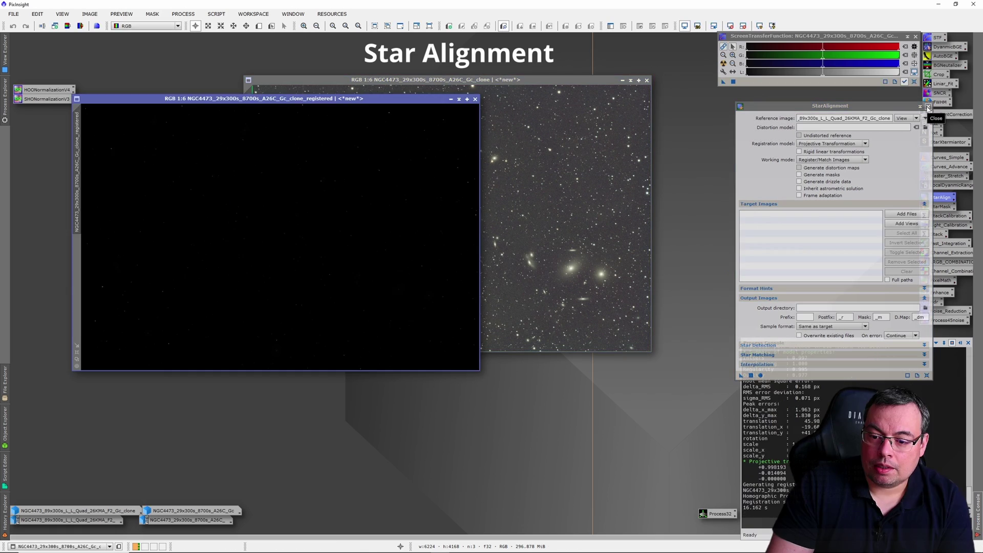
click(928, 107)
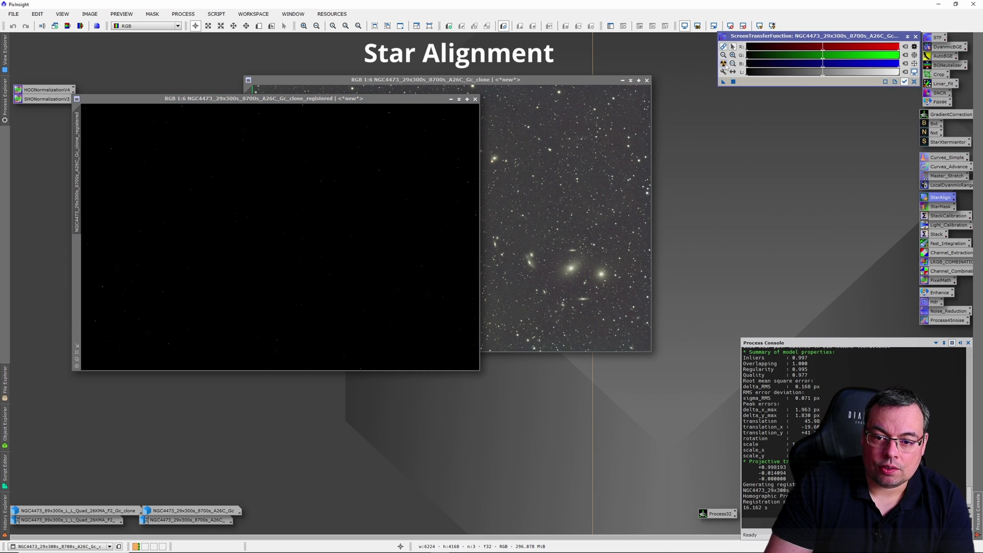
- Auto-stretch the registered image, close the unregistered clone, and inspect the result
click(723, 64)
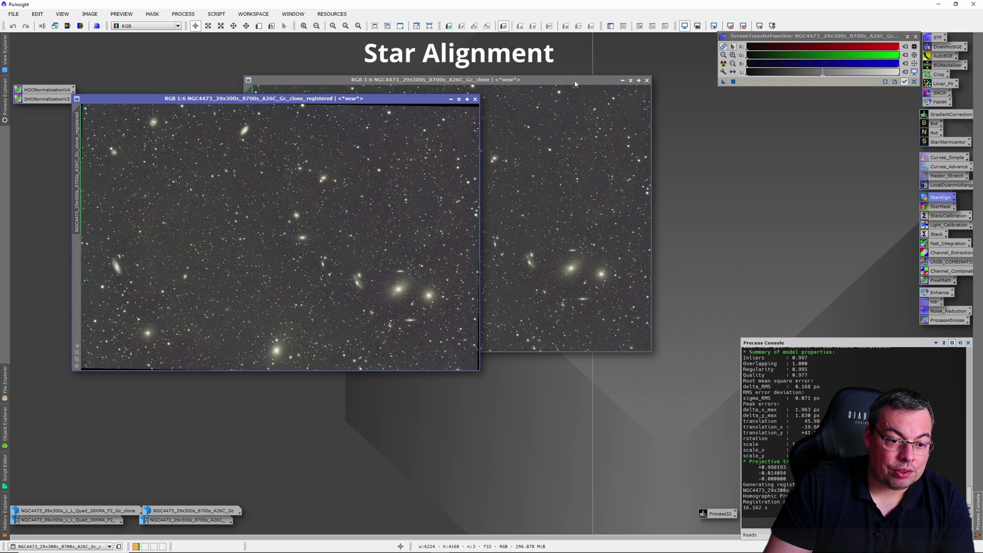
click(647, 81)
drag(365, 100, 523, 105)
scroll(433, 231, down, 2)
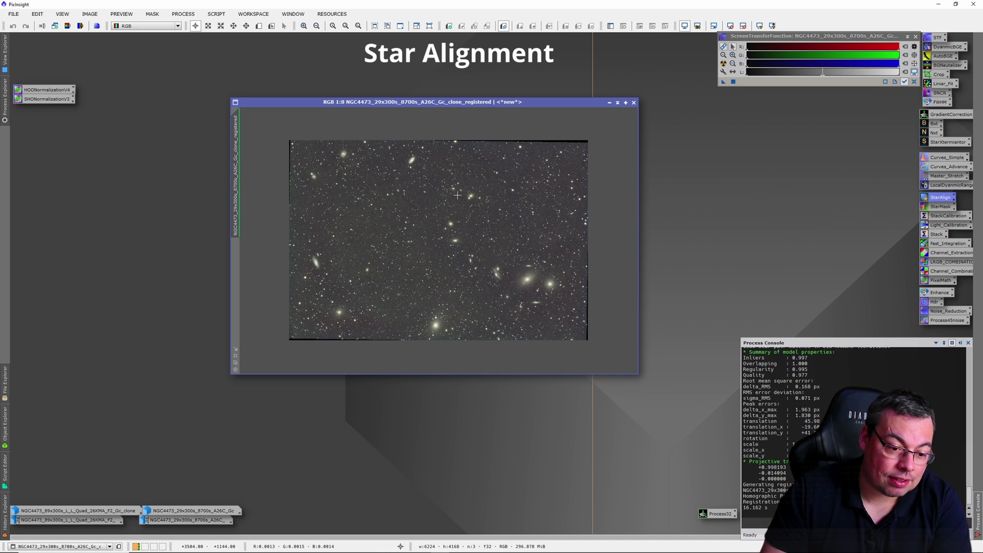
scroll(520, 161, up, 2)
scroll(537, 170, up, 4)
scroll(483, 200, down, 1)
scroll(483, 200, down, 3)
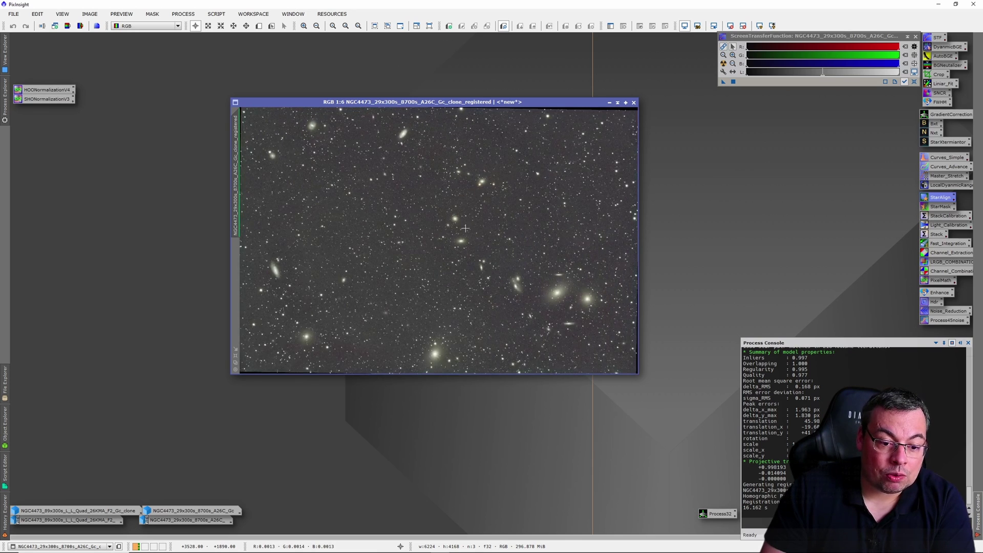
scroll(321, 191, down, 1)
scroll(354, 209, up, 1)
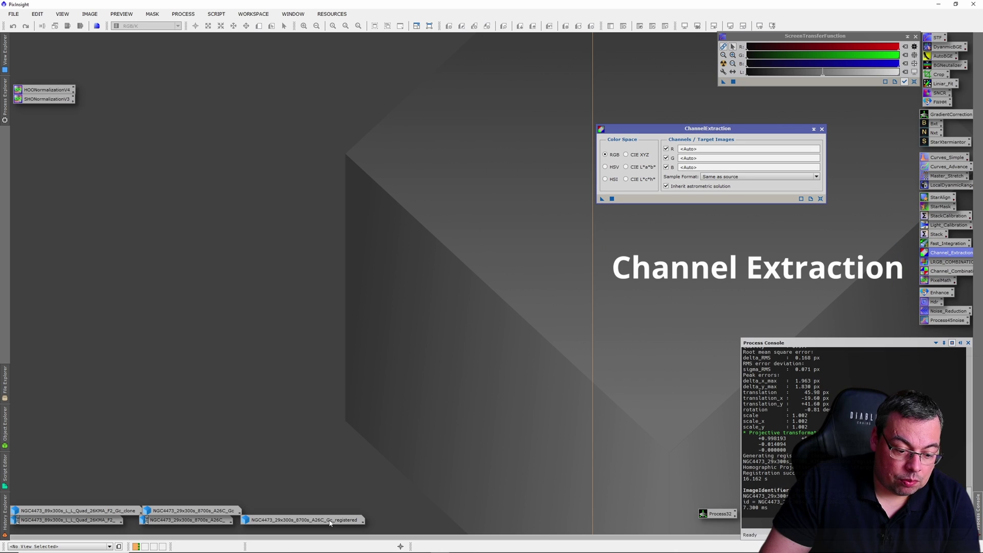
- Run Channel Extraction on the registered colour image to create R, G and B images
double_click(303, 519)
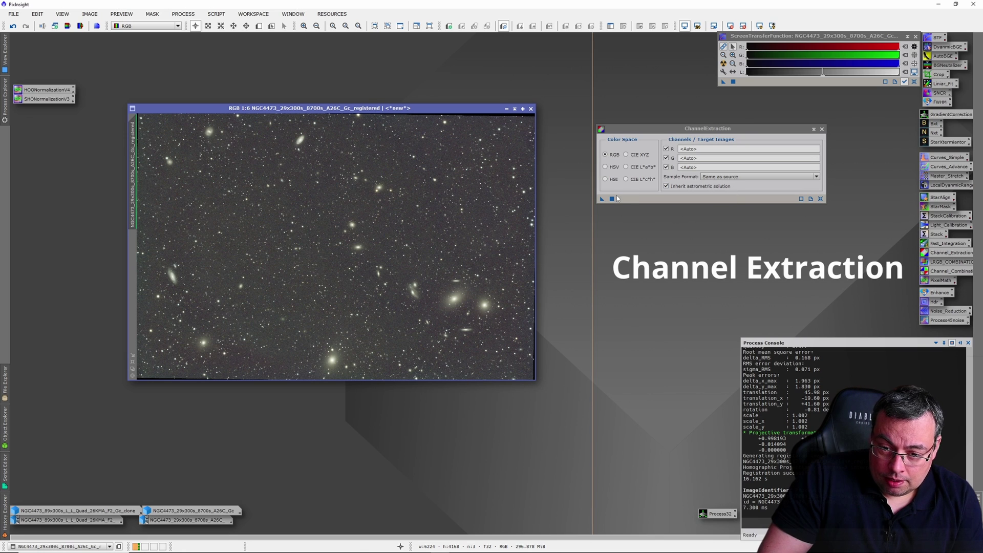
drag(602, 201, 424, 220)
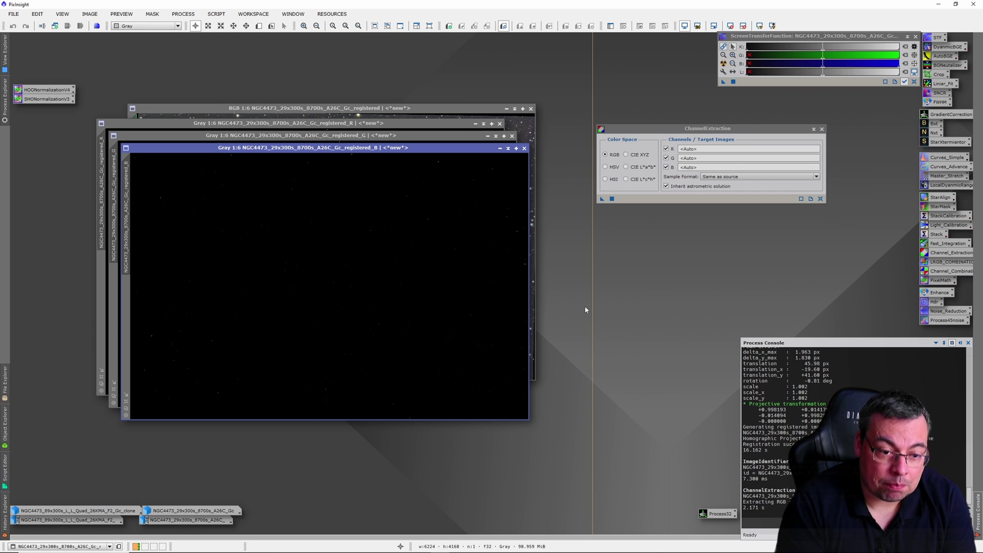
click(507, 108)
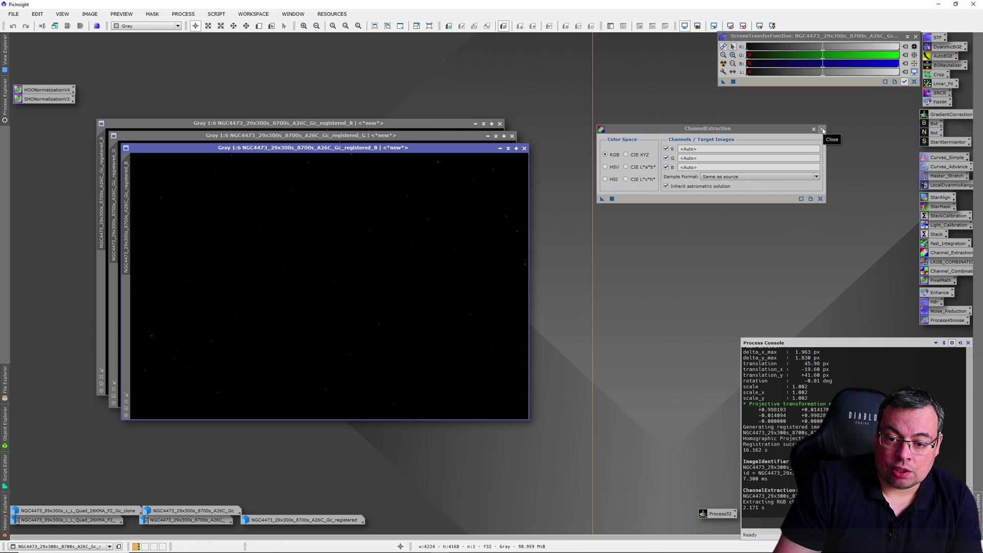
click(822, 129)
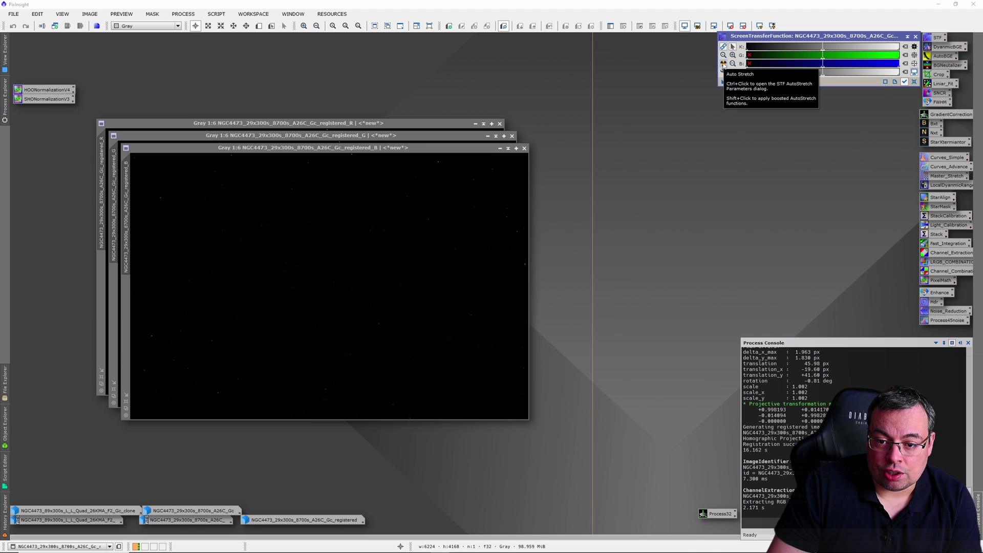
- Auto-stretch the channel images and set the L_Quad clone as LRGB Combination's lightness source
click(723, 65)
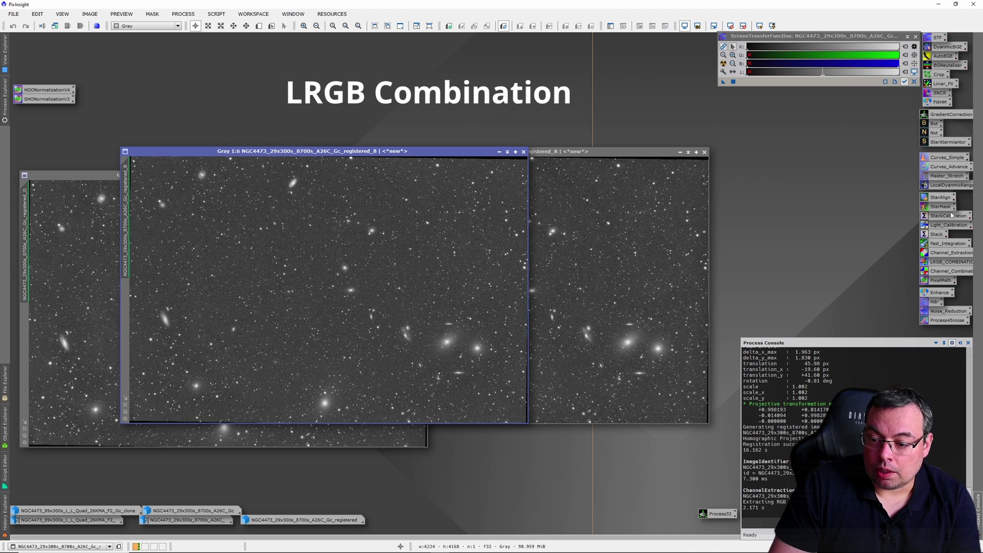
double_click(941, 262)
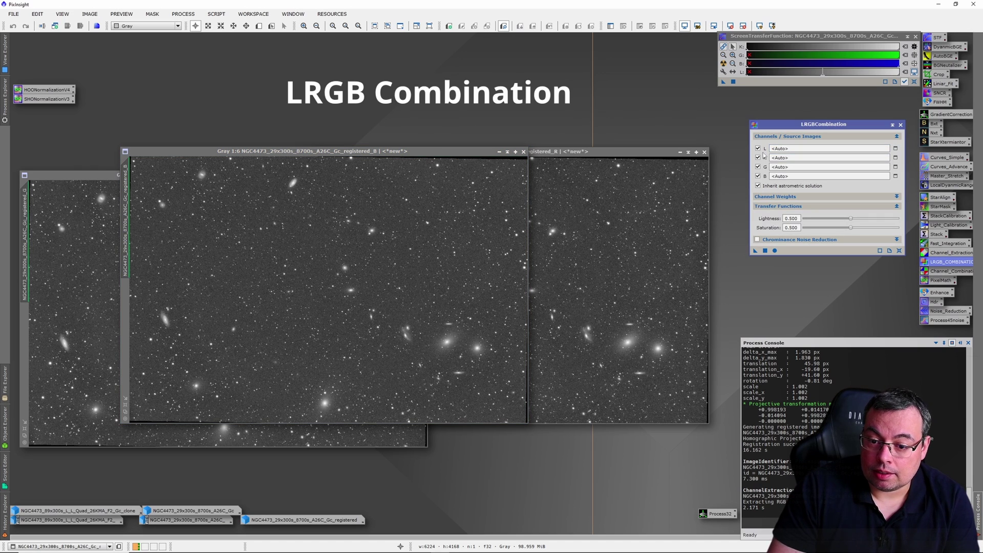
click(895, 149)
click(507, 283)
click(895, 158)
key(Escape)
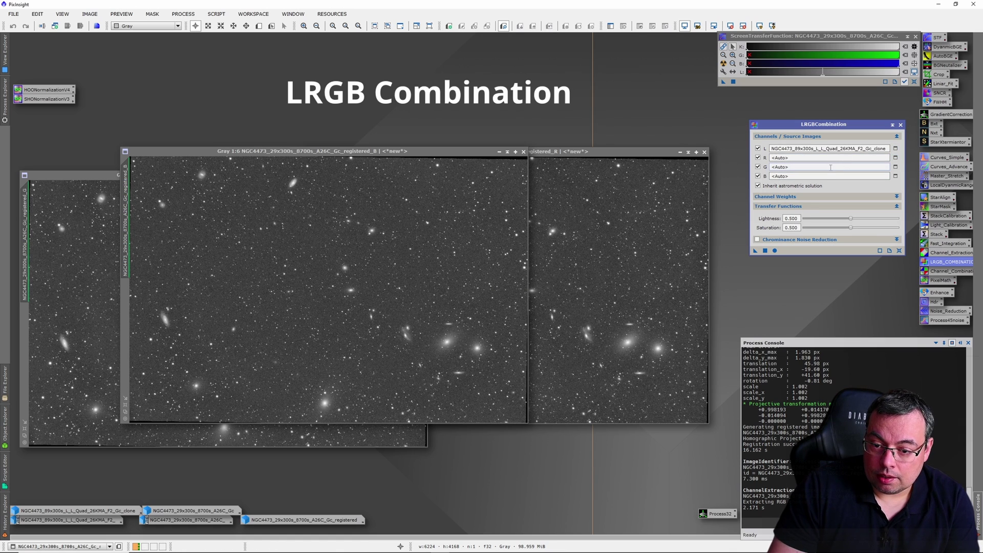
- Assign the registered R, G and B channel images and apply, producing Image11
click(895, 158)
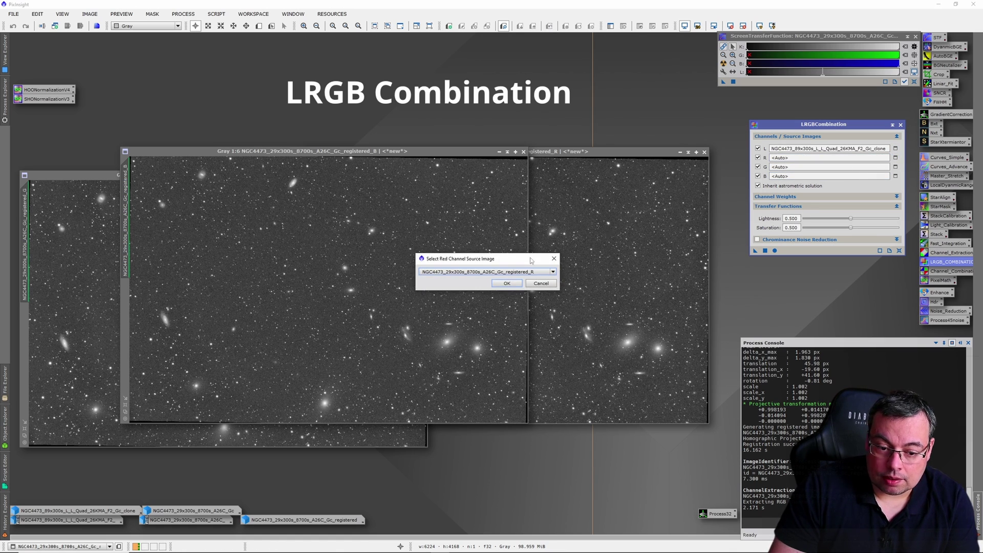
click(507, 283)
click(895, 167)
key(Return)
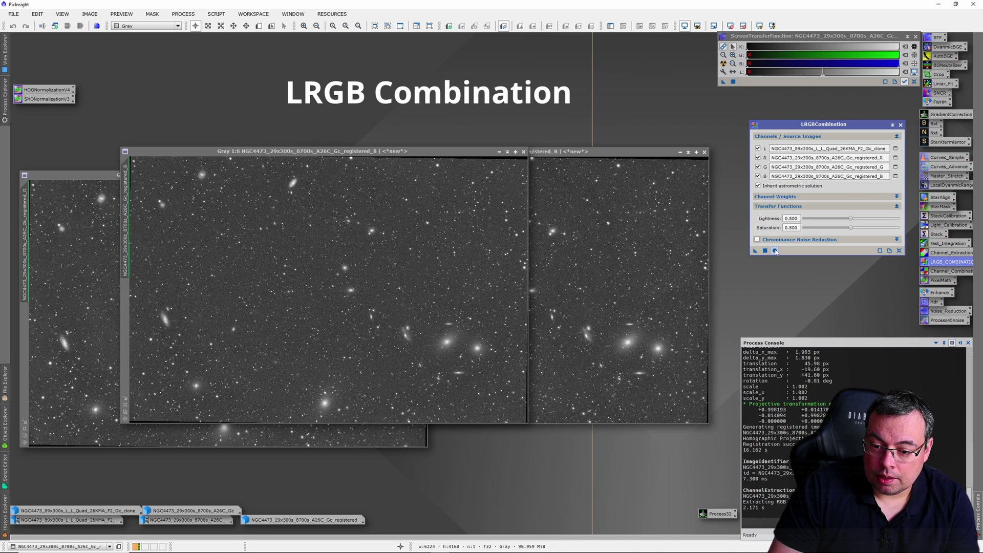
click(775, 251)
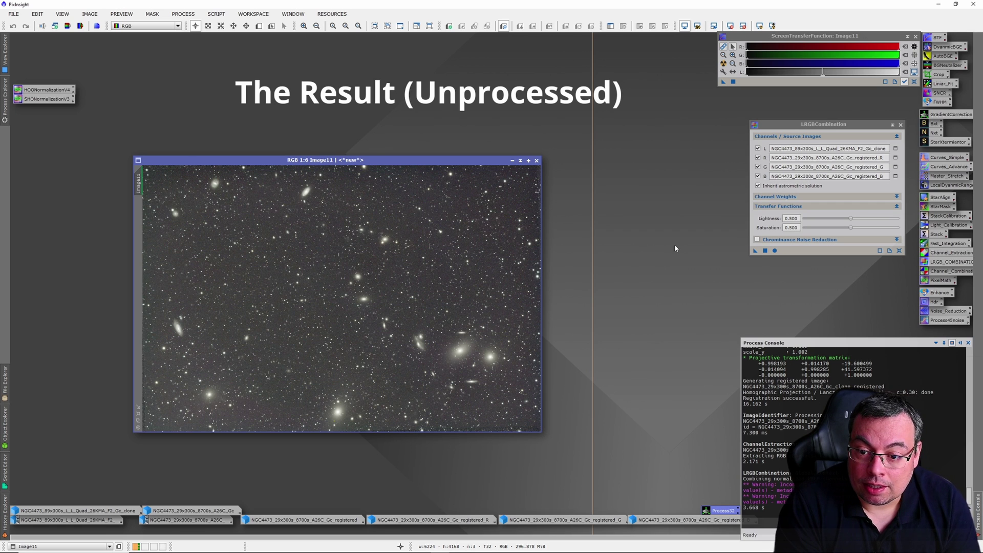
key(ctrl+1)
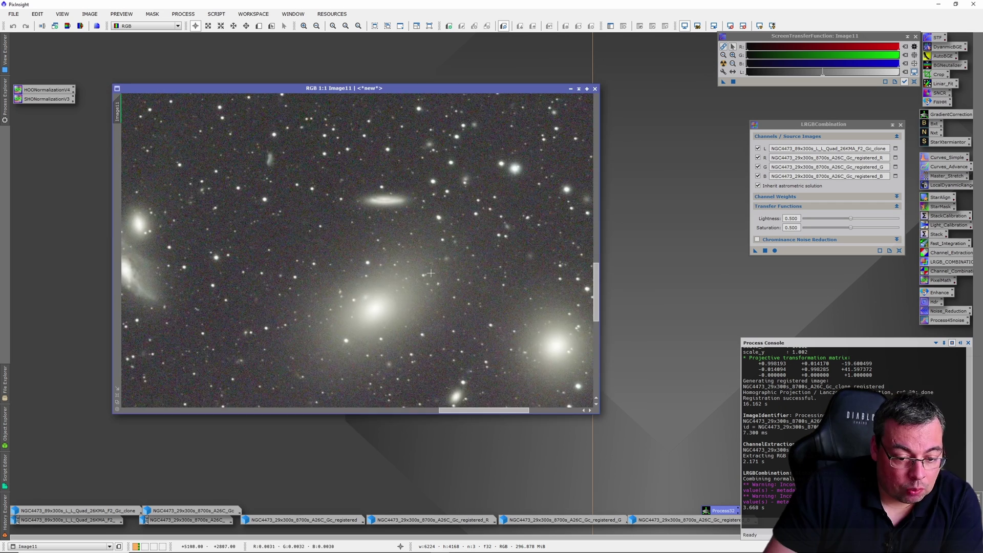
scroll(360, 283, down, 4)
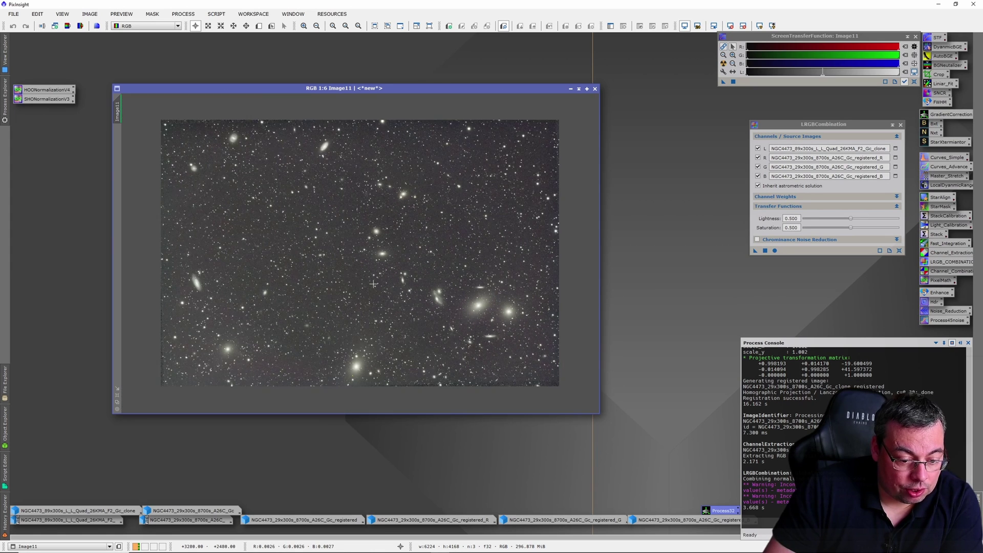
scroll(373, 282, up, 1)
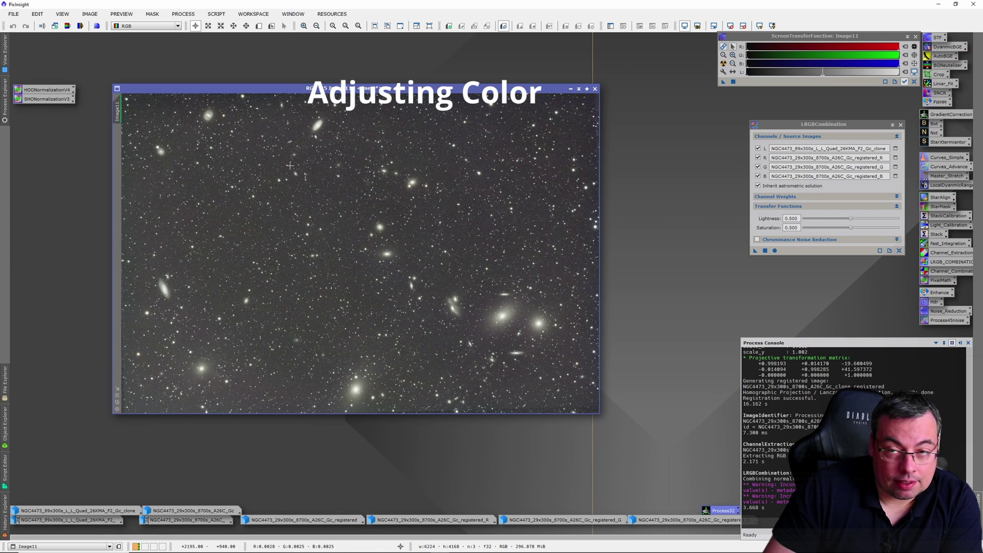
- Minimize Image11, raise Lightness to 0.600 and recombine into Image12, zooming in to inspect
key(ctrl+m)
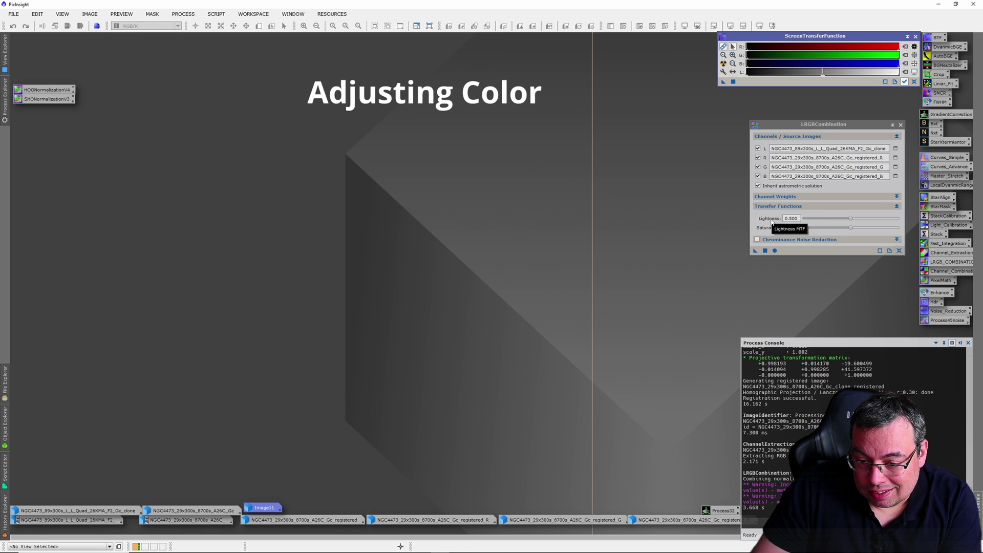
drag(850, 219, 854, 219)
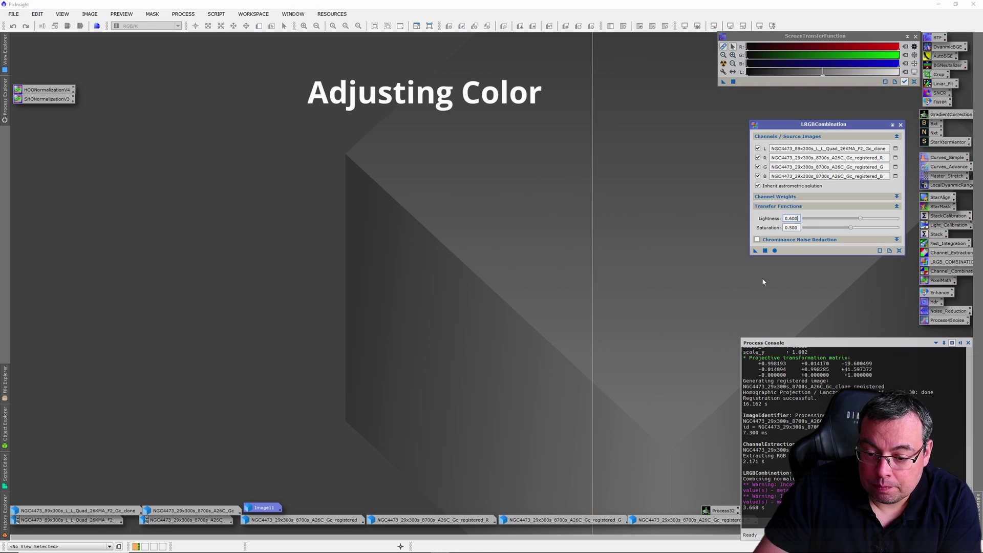
click(775, 251)
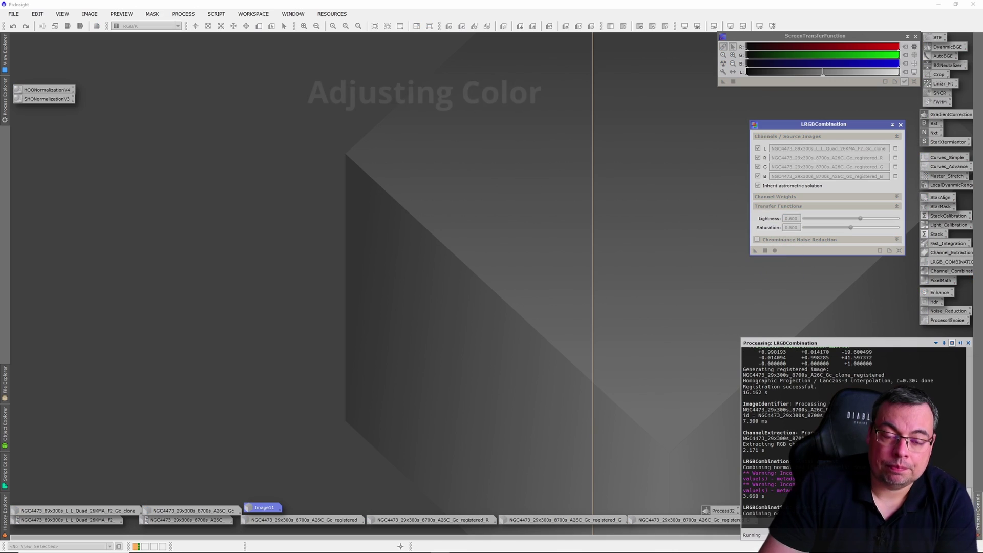
scroll(549, 128, up, 3)
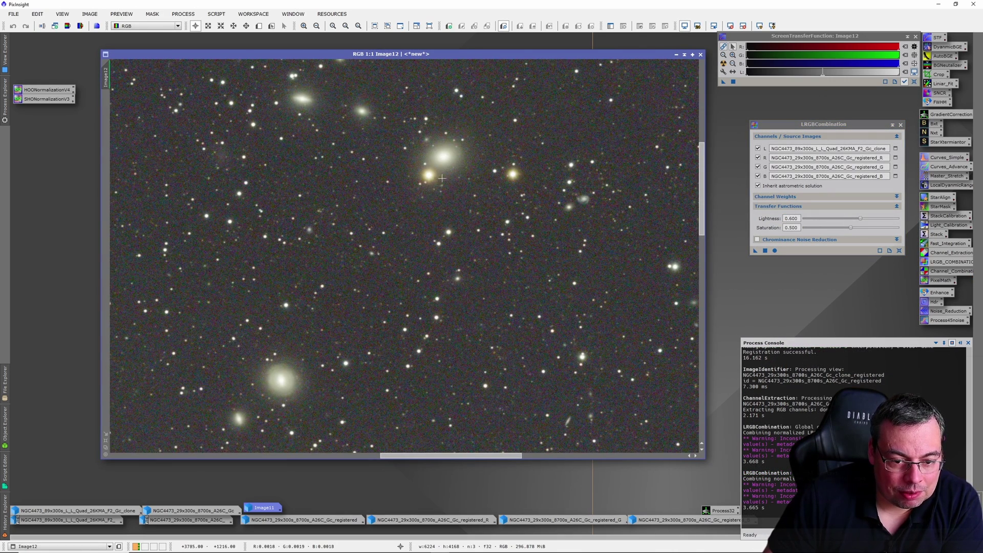
scroll(444, 191, down, 4)
scroll(570, 298, up, 1)
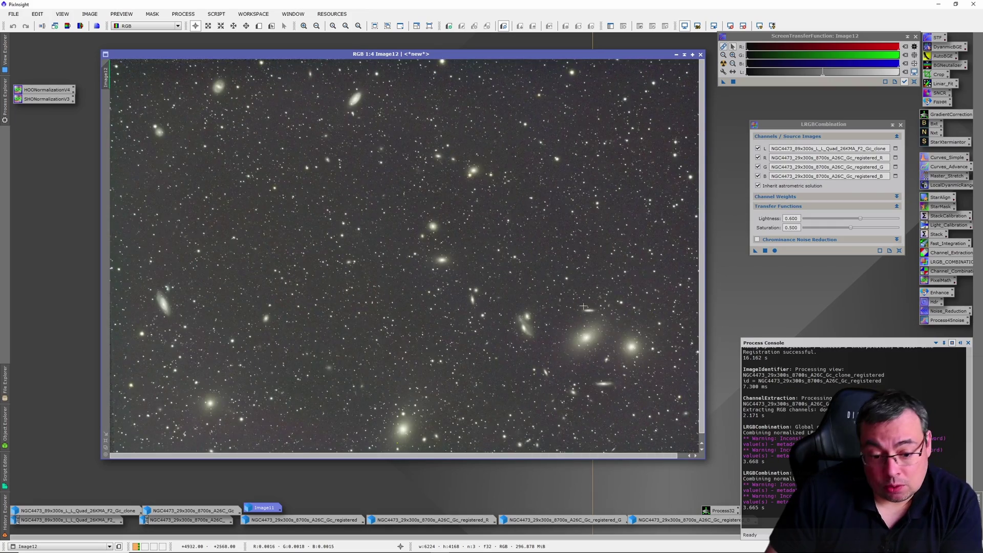
scroll(540, 282, up, 1)
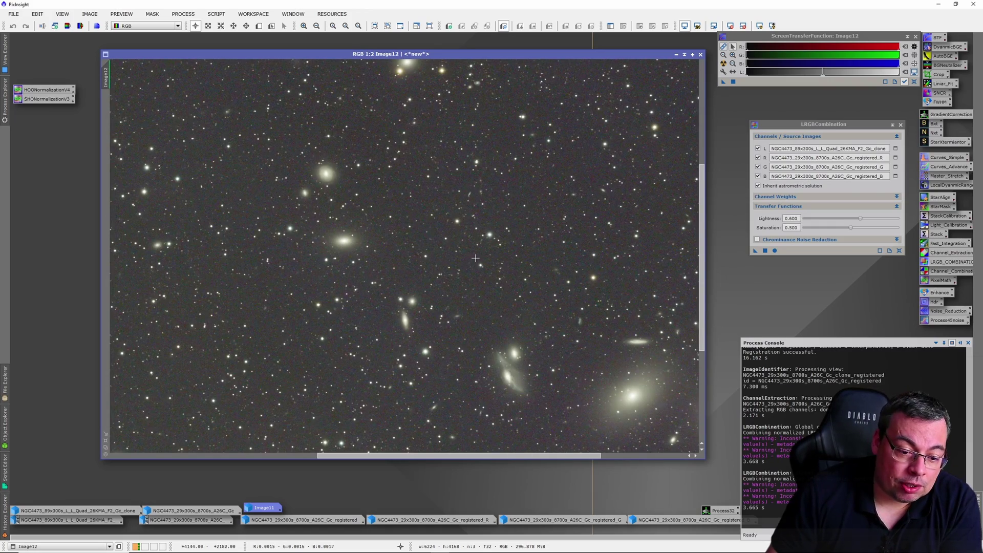
scroll(554, 201, up, 2)
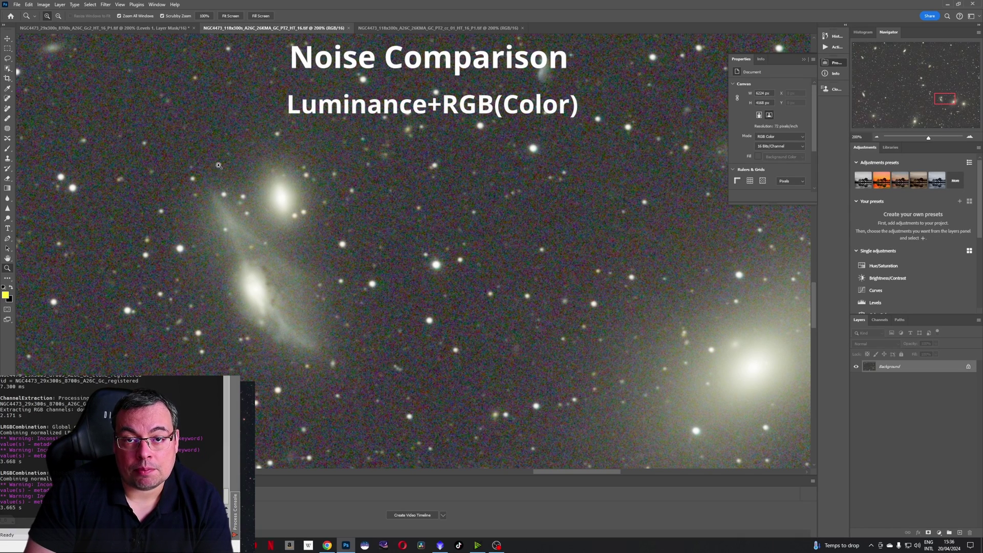
alt+click(245, 285)
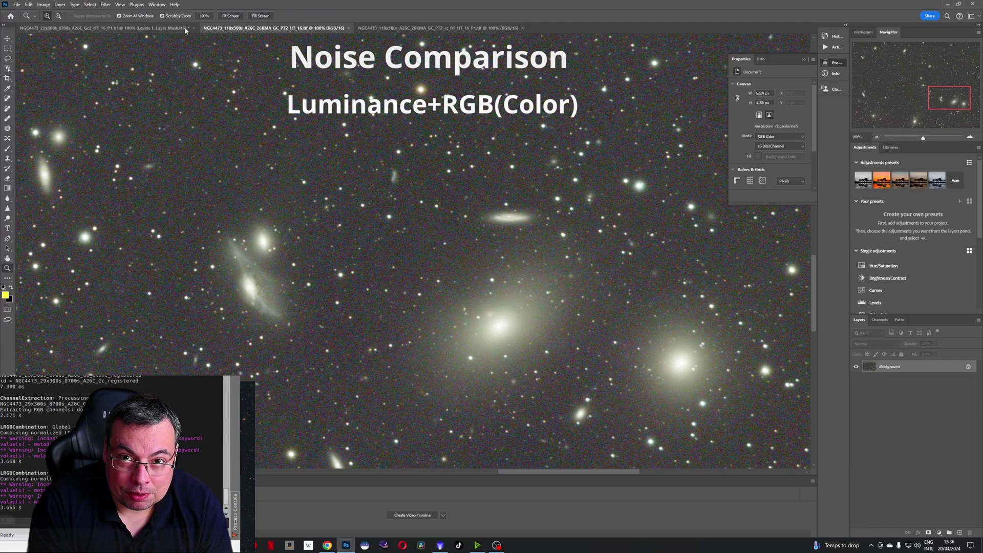
click(156, 27)
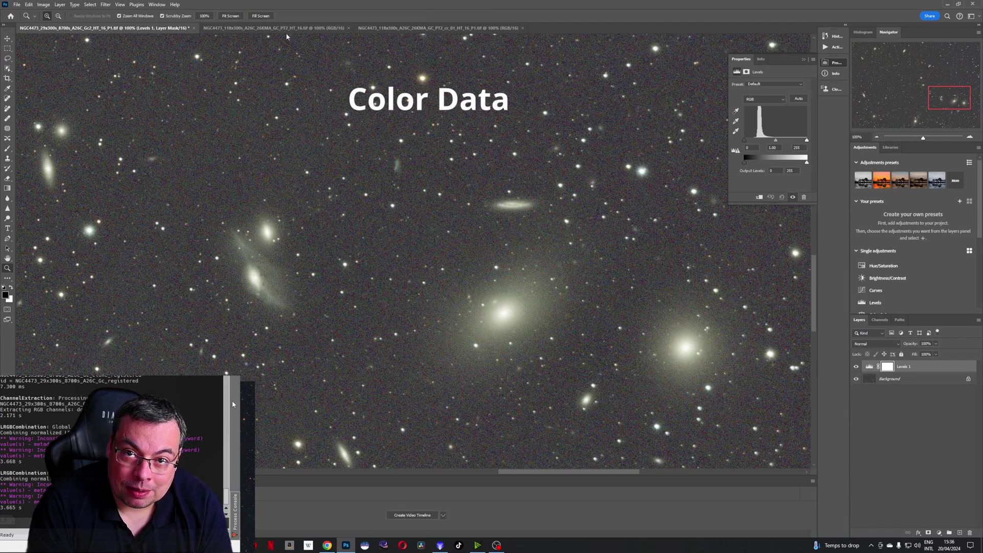
click(284, 28)
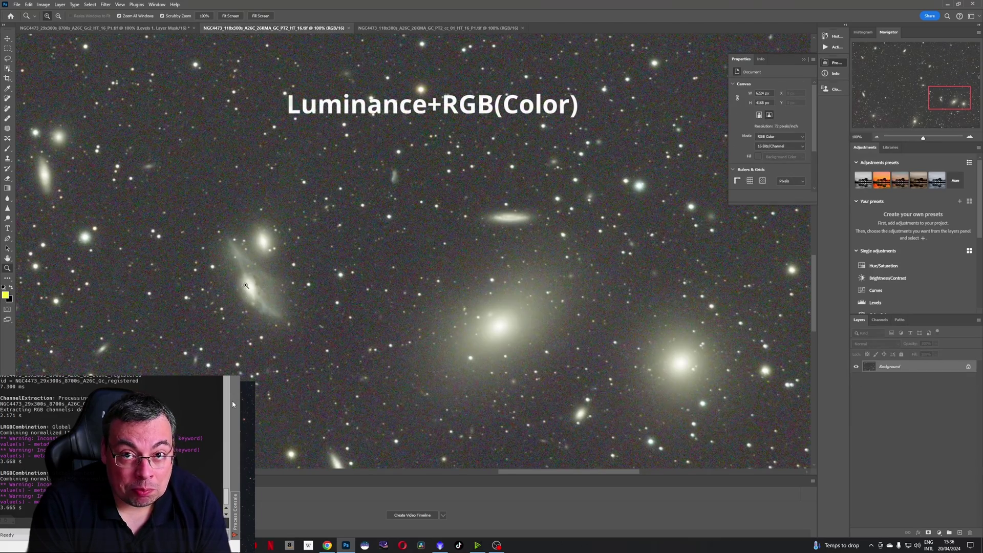
click(246, 285)
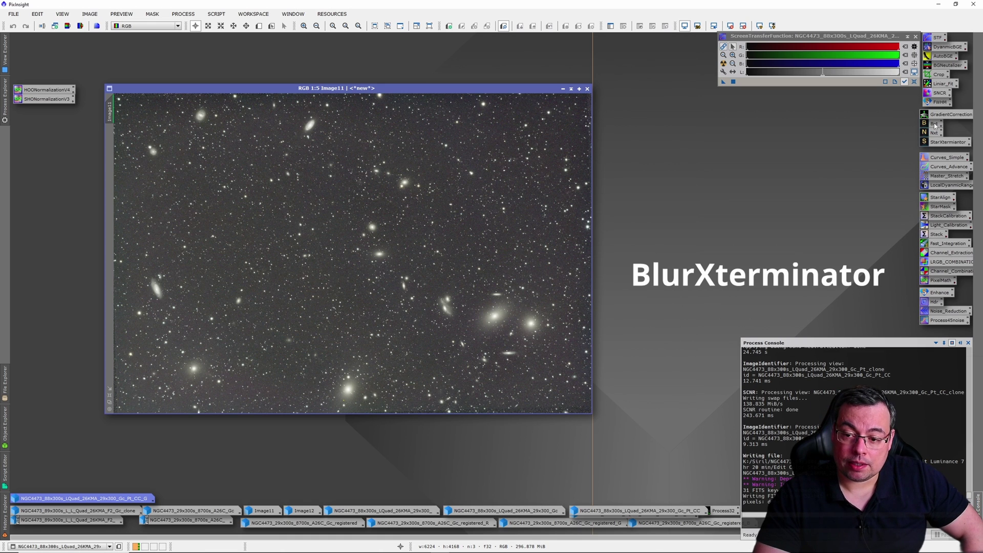
- Run BlurXTerminator with Sharpen Stars 0.30 and Nonstellar 0.90, undoing once to compare
double_click(934, 125)
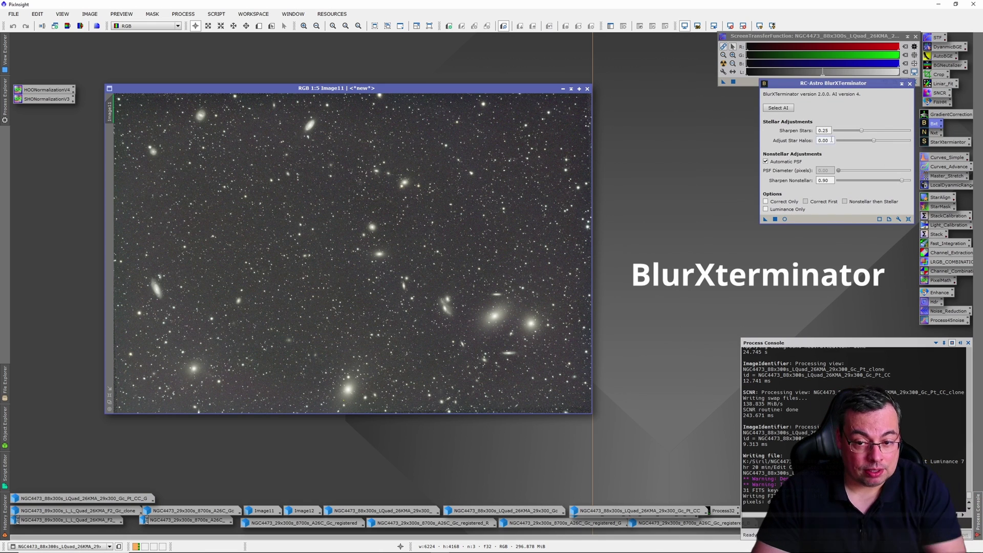
click(863, 131)
drag(866, 131, 868, 131)
drag(765, 219, 428, 263)
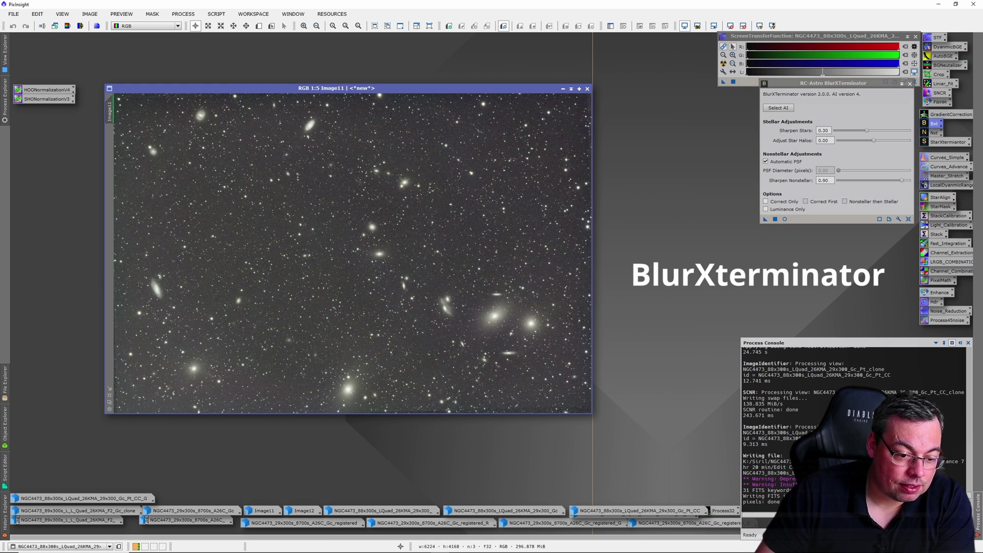
click(765, 221)
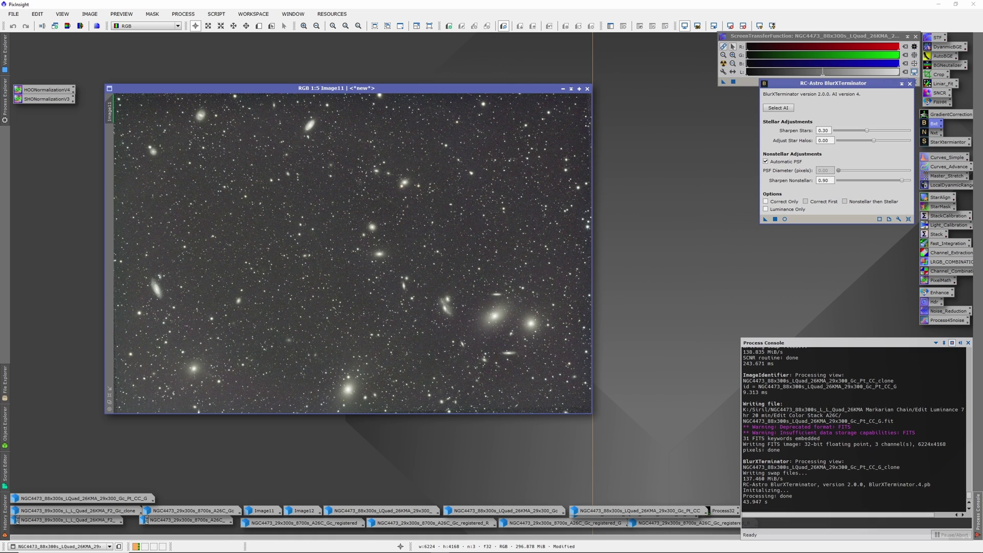
click(13, 26)
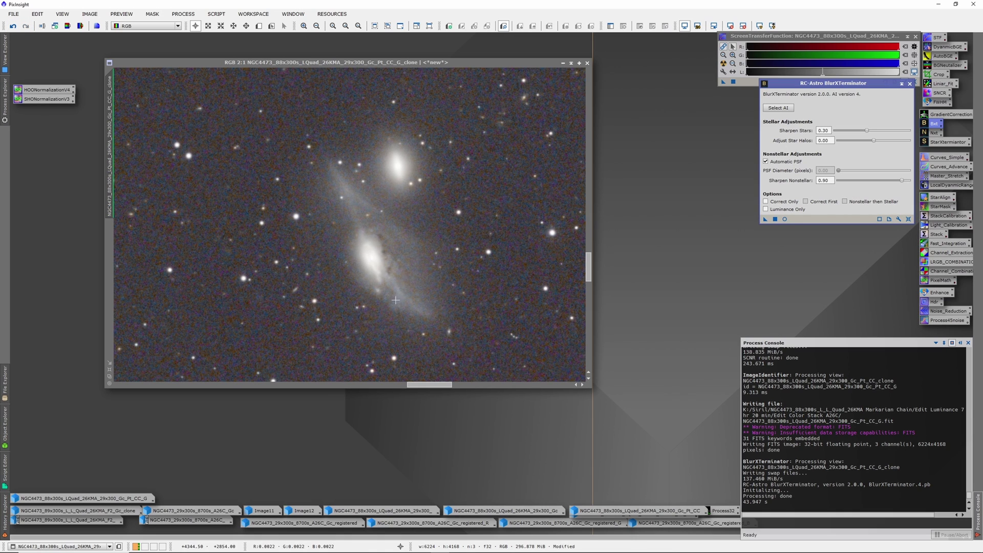
scroll(381, 268, down, 4)
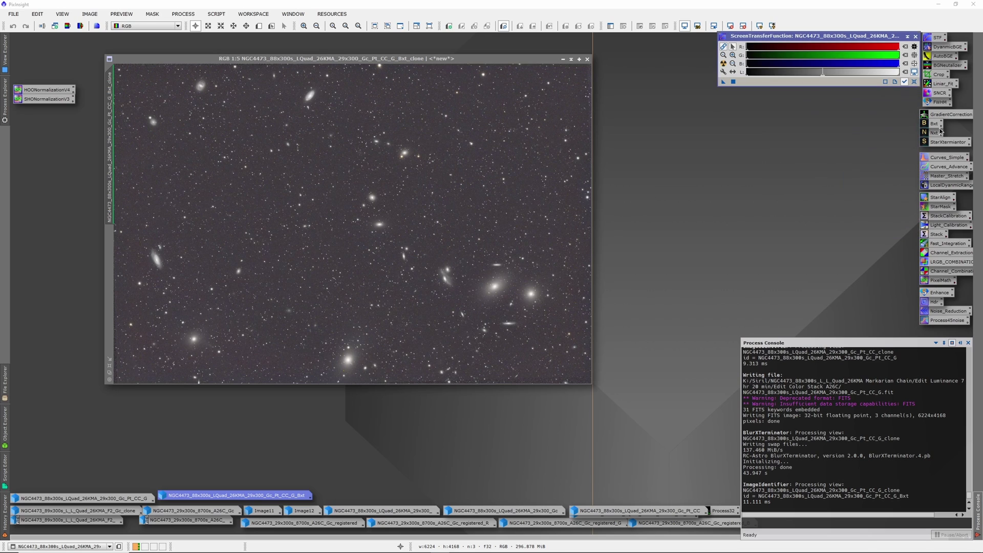
- Apply NoiseXTerminator with Denoise 0.60 and Detail 0.30 to the sharpened Bxt image
double_click(940, 131)
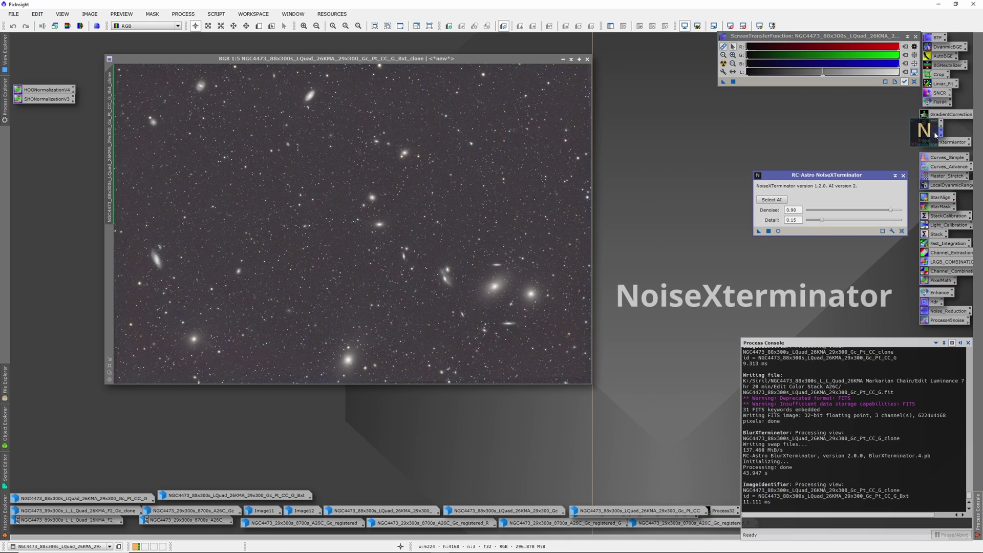
drag(890, 209, 837, 222)
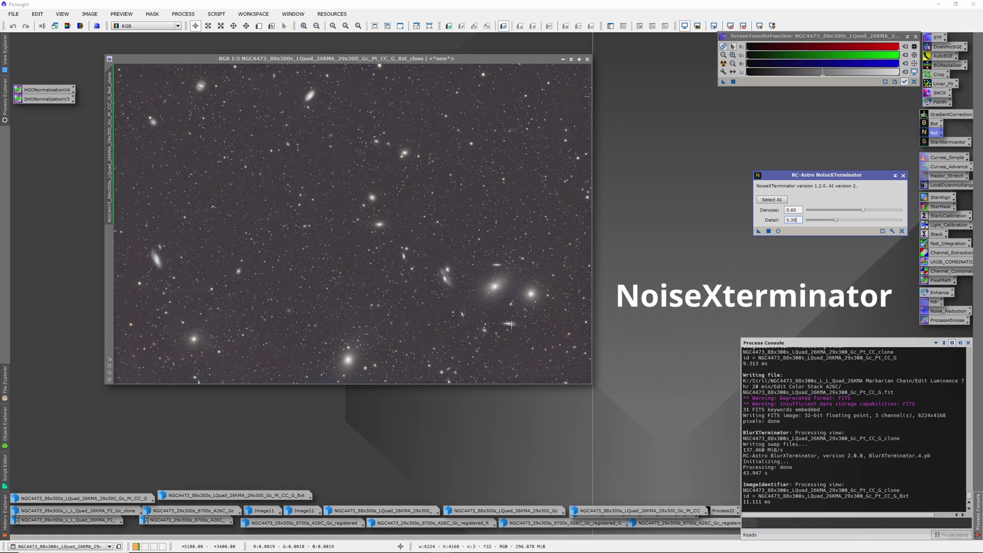
scroll(451, 281, up, 5)
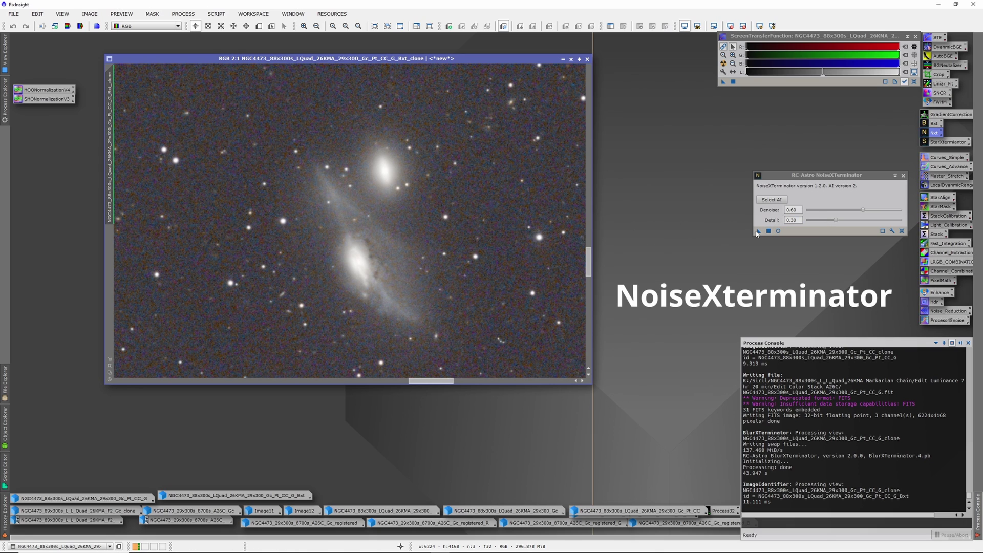
drag(758, 231, 373, 246)
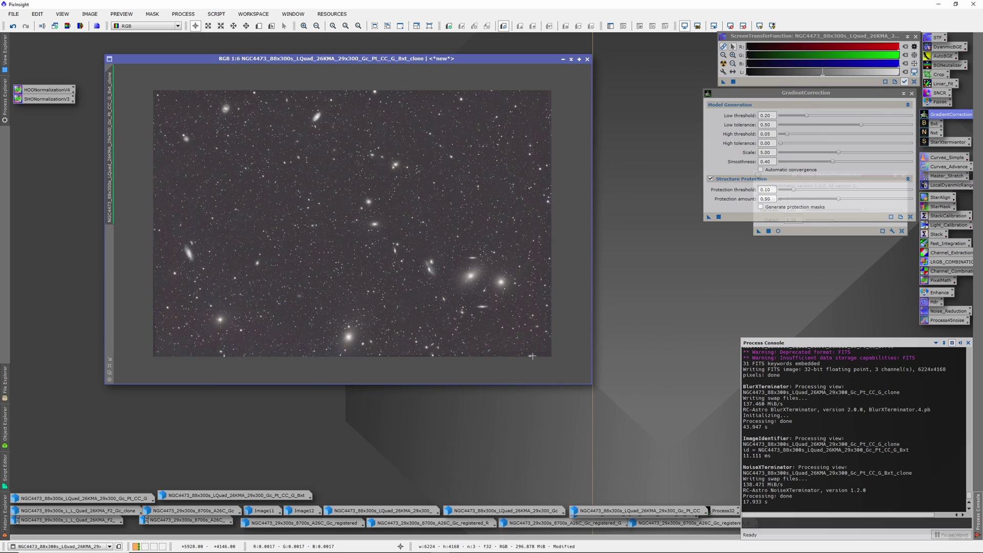
scroll(532, 356, up, 4)
- Rename the denoised view with a Bxt_N60 ending and save it as a FITS file
drag(589, 349, 589, 362)
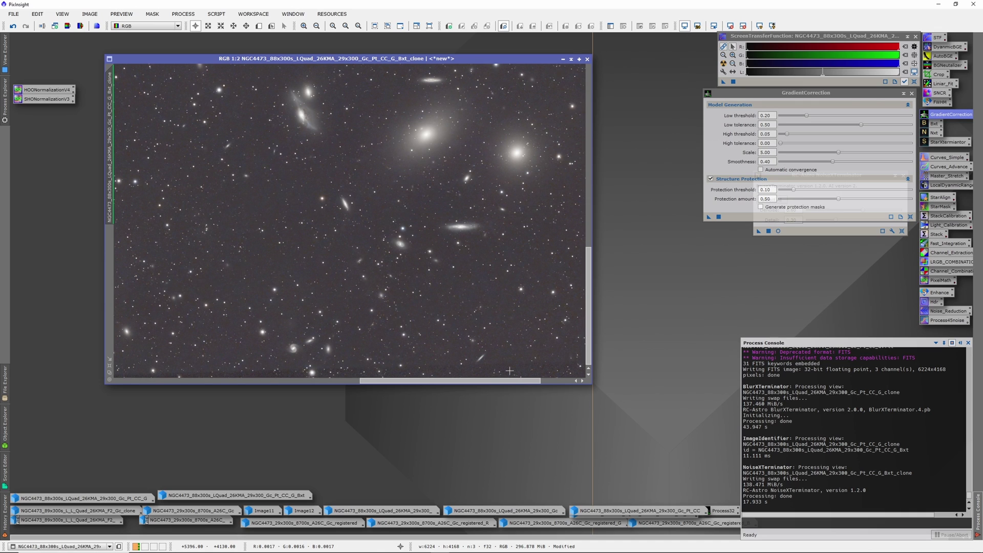
drag(375, 381, 129, 379)
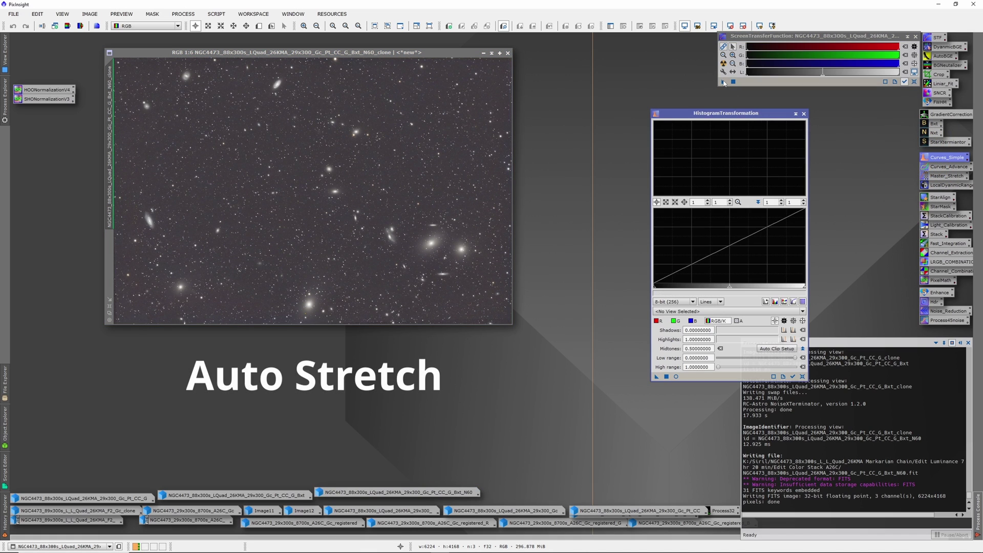
- Apply the STF auto stretch permanently via HistogramTransformation, reset STF, and begin renaming the image to _Ht
drag(723, 83, 685, 377)
click(914, 72)
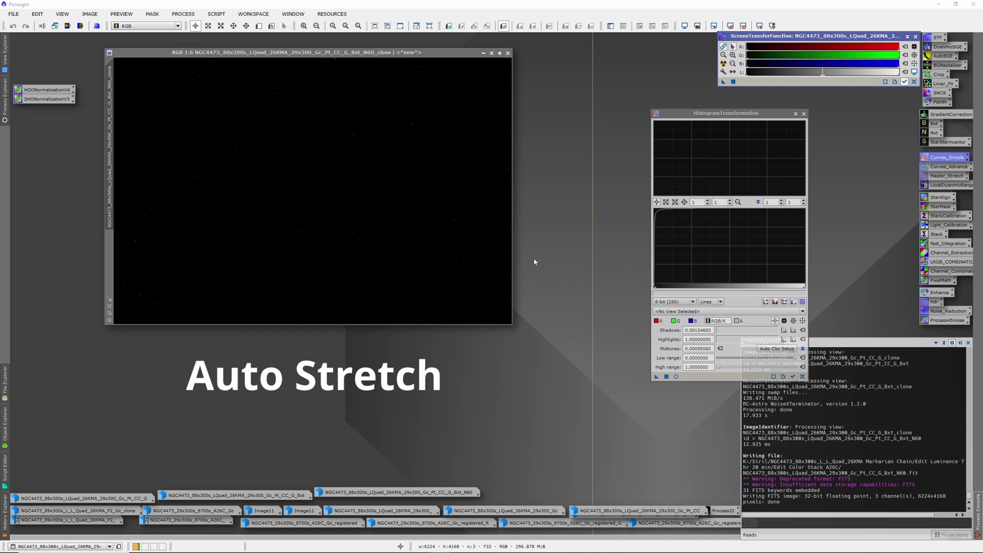
drag(657, 380, 339, 205)
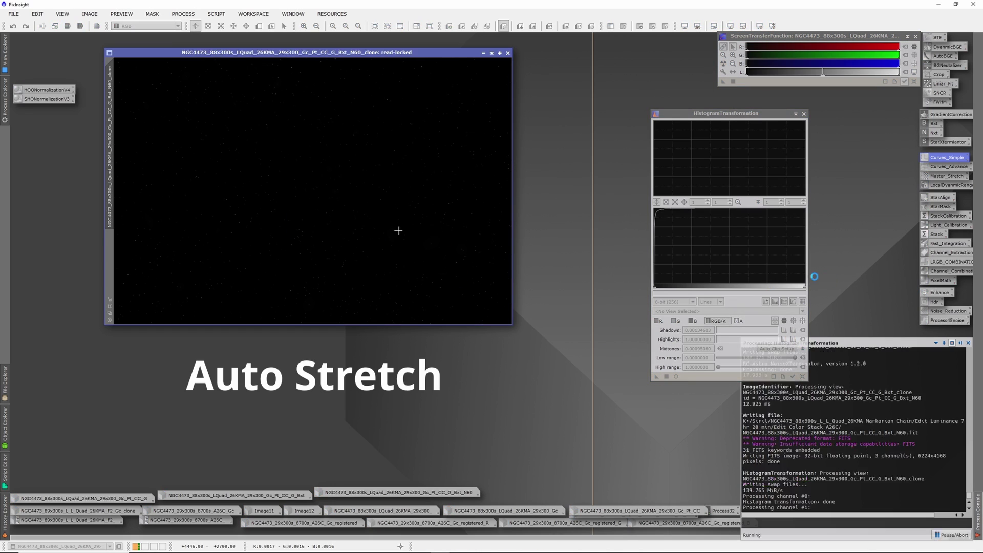
click(803, 114)
right_click(395, 109)
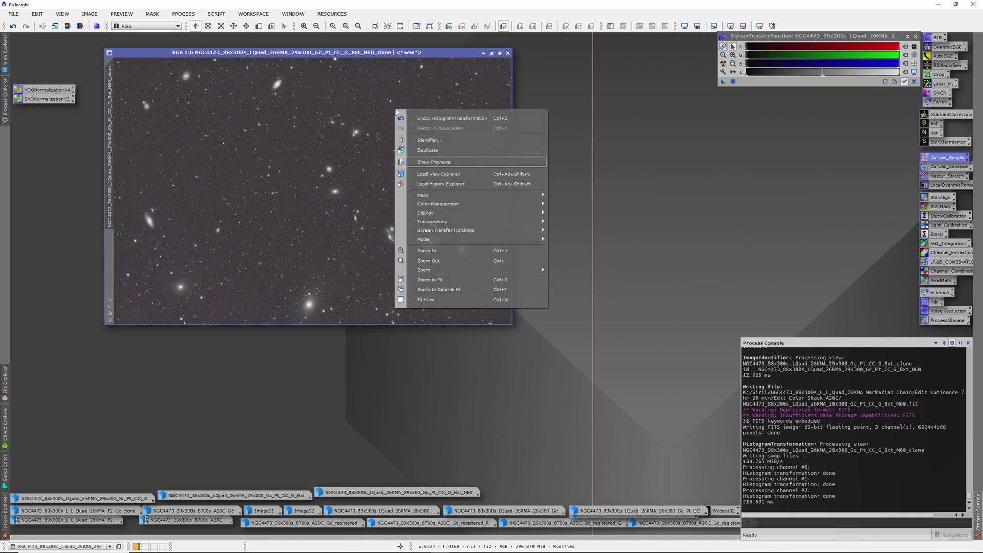
click(442, 143)
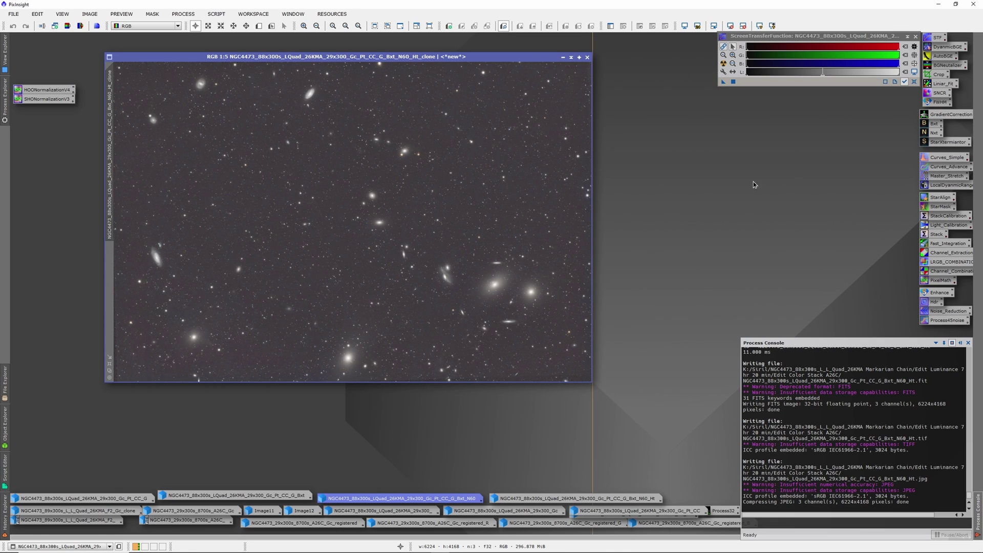
- Run StarXTerminator on the stretched image with Generate Star Image, Unscreen Stars and Large Overlap
double_click(940, 144)
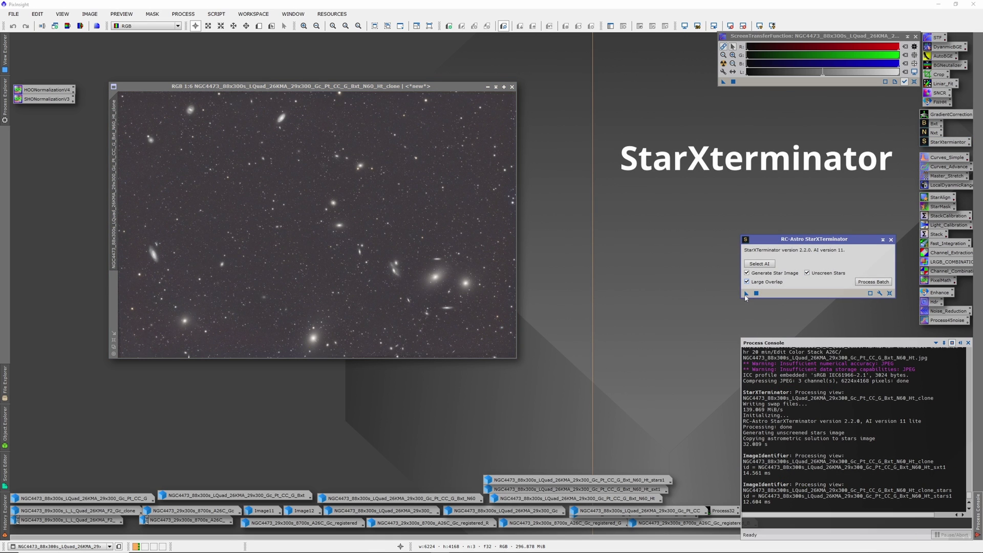
drag(746, 295, 345, 202)
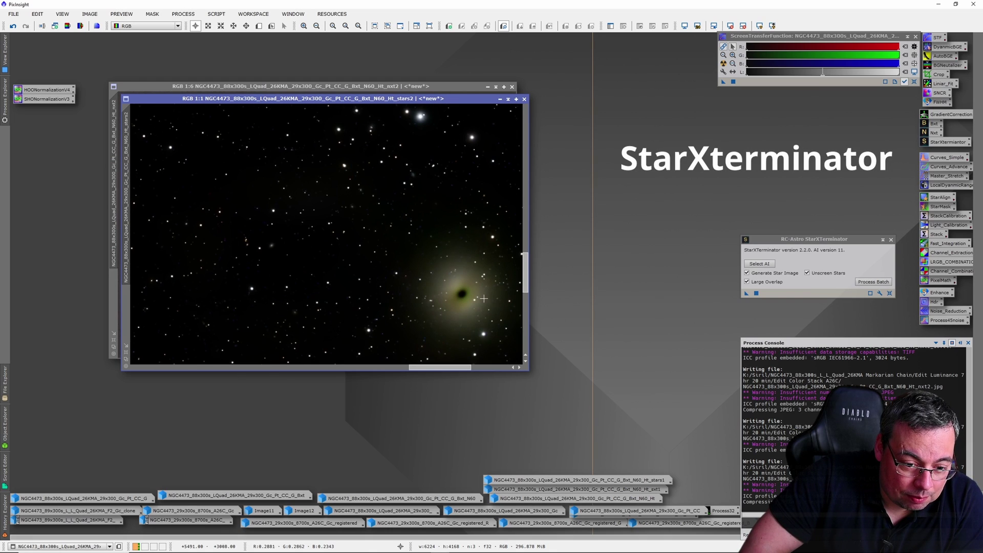
scroll(464, 320, down, 2)
scroll(464, 321, down, 3)
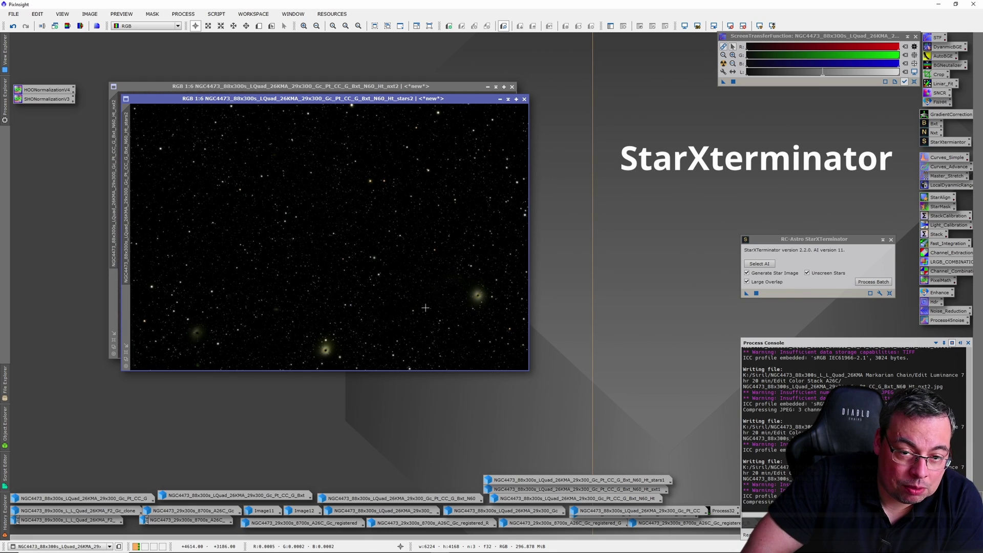
- Minimize the stars-only image and inspect the starless galaxy image up close
click(500, 99)
scroll(455, 267, up, 5)
scroll(454, 266, down, 2)
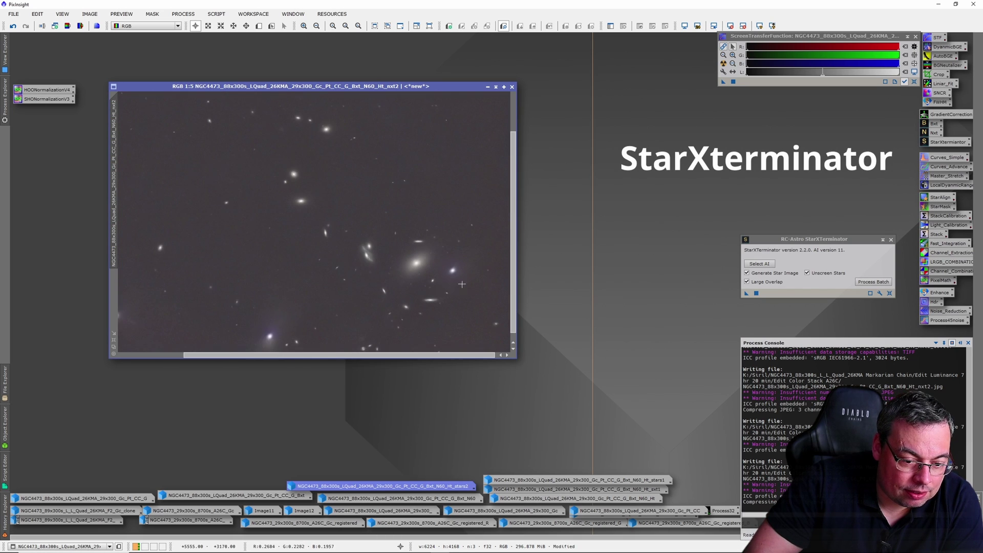
scroll(454, 267, up, 1)
scroll(455, 266, up, 1)
scroll(321, 276, down, 3)
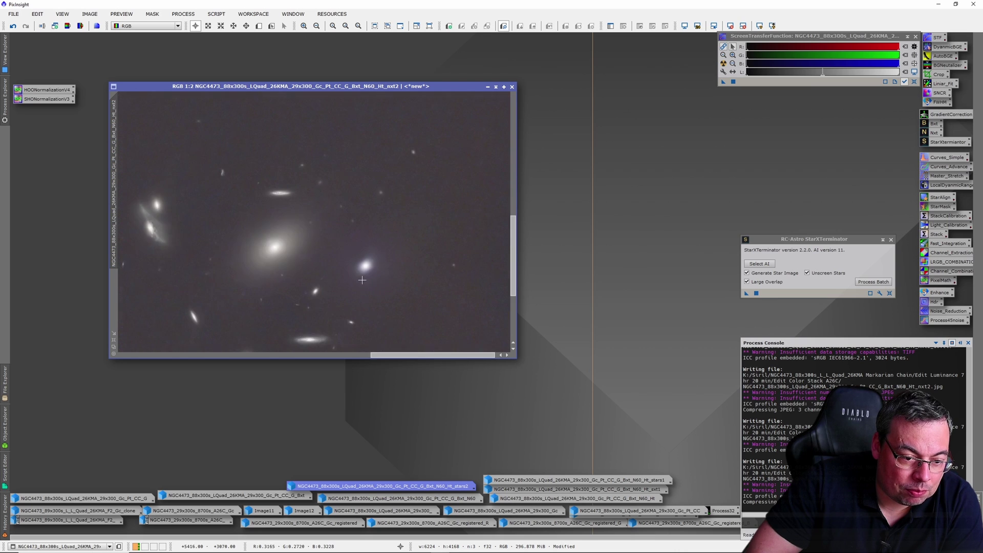
scroll(271, 127, down, 1)
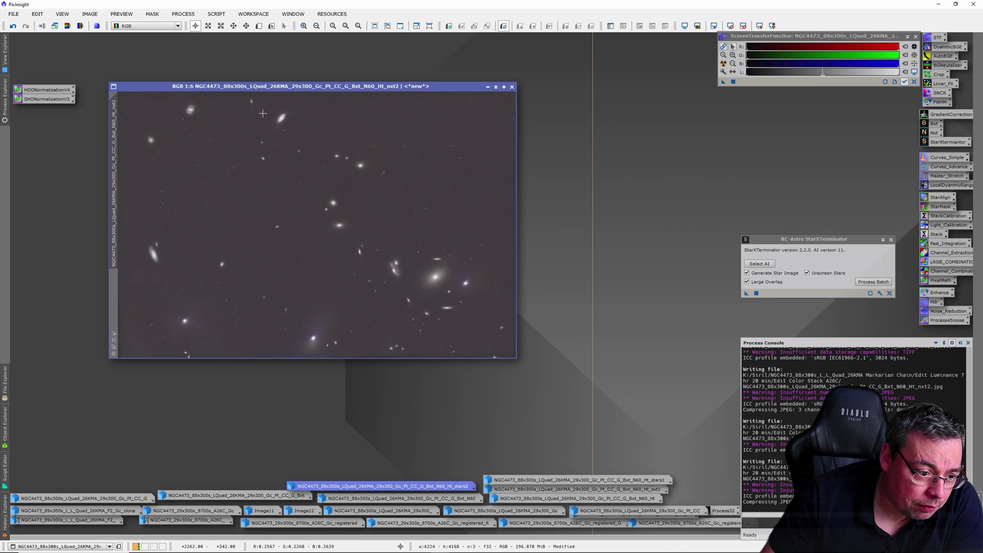
scroll(287, 116, up, 1)
scroll(288, 115, up, 4)
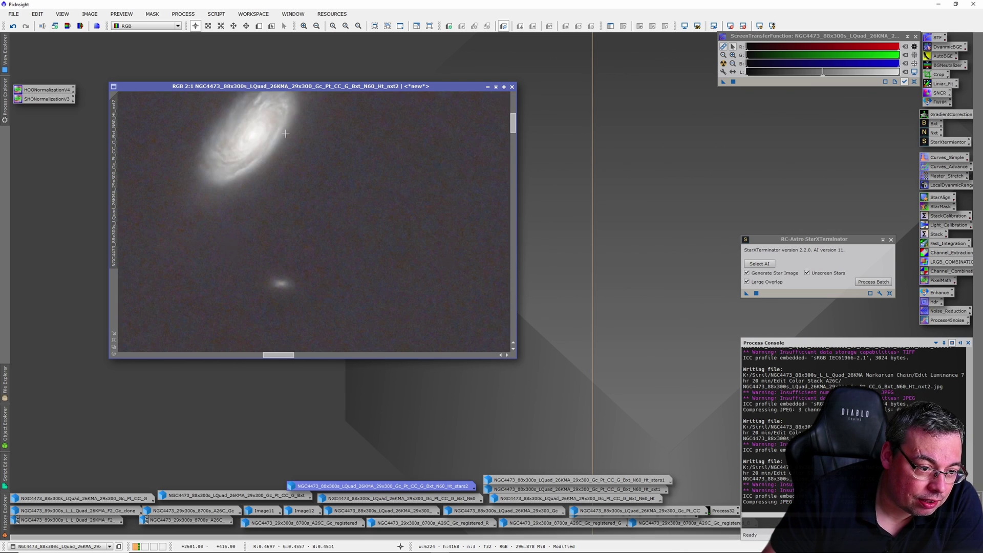
scroll(285, 135, down, 7)
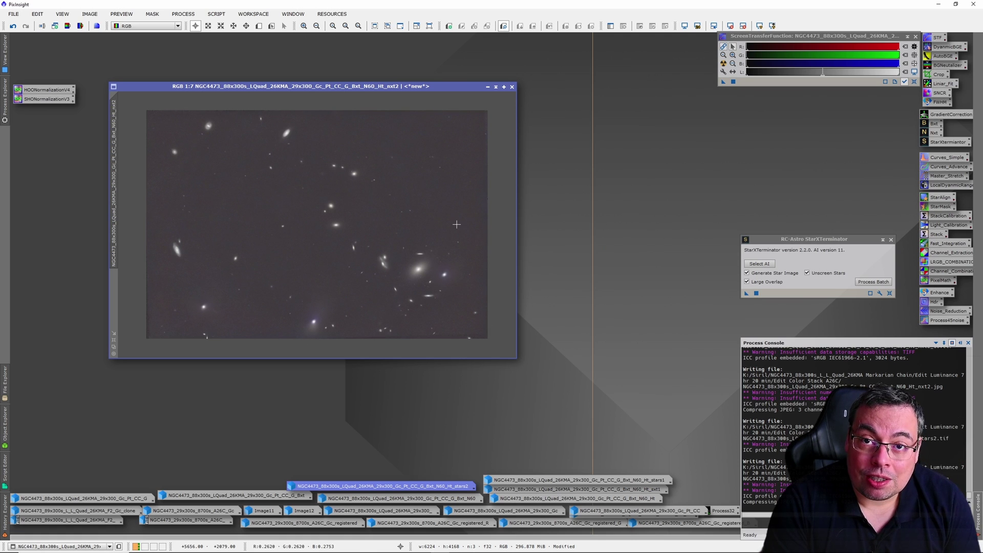
scroll(458, 220, up, 1)
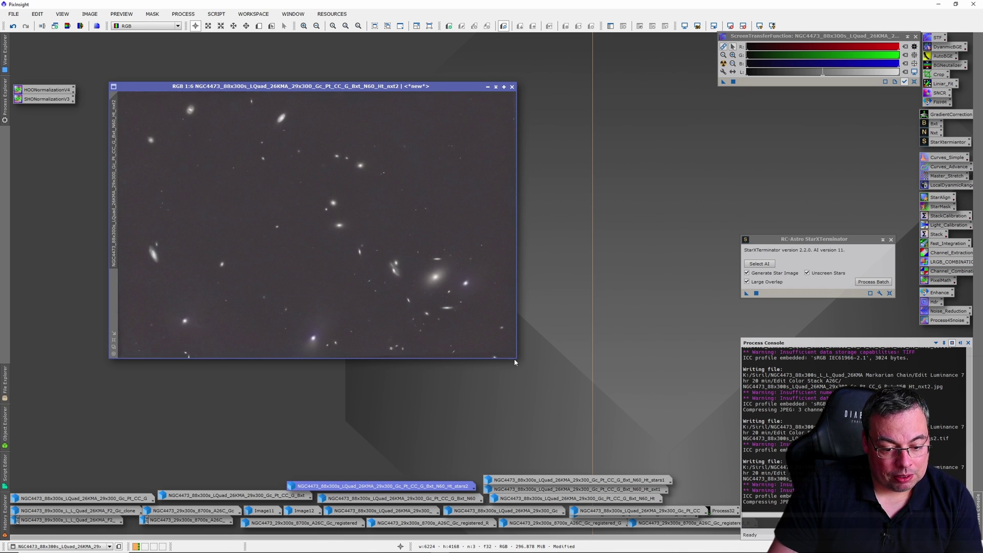
scroll(513, 358, up, 1)
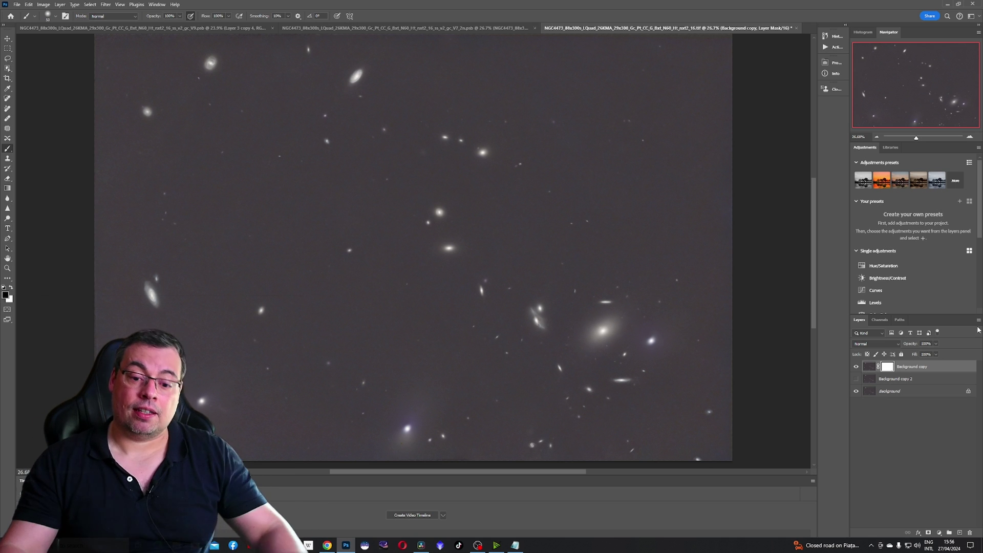
- Copy the background to a new layer and Content-Aware fill a strip along the bottom edge
click(857, 366)
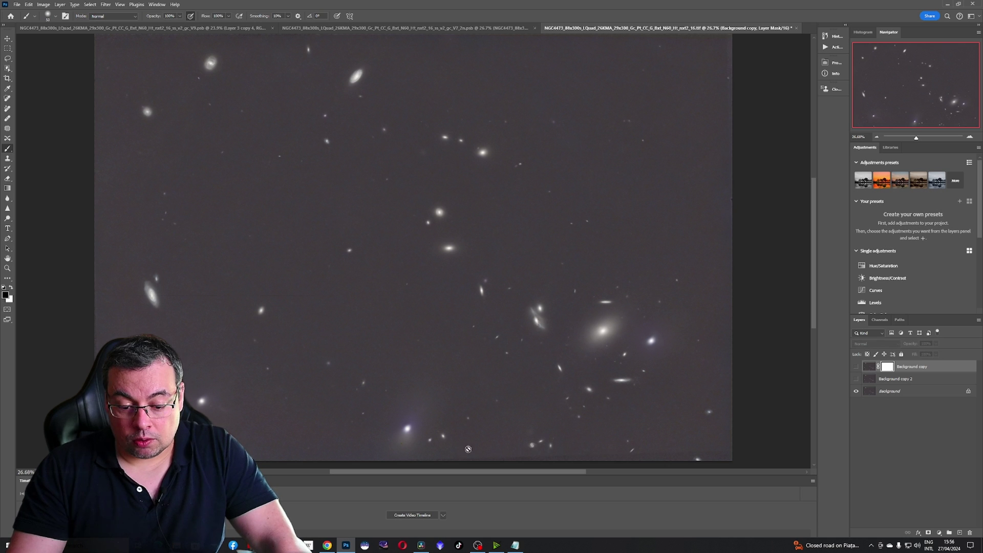
click(7, 49)
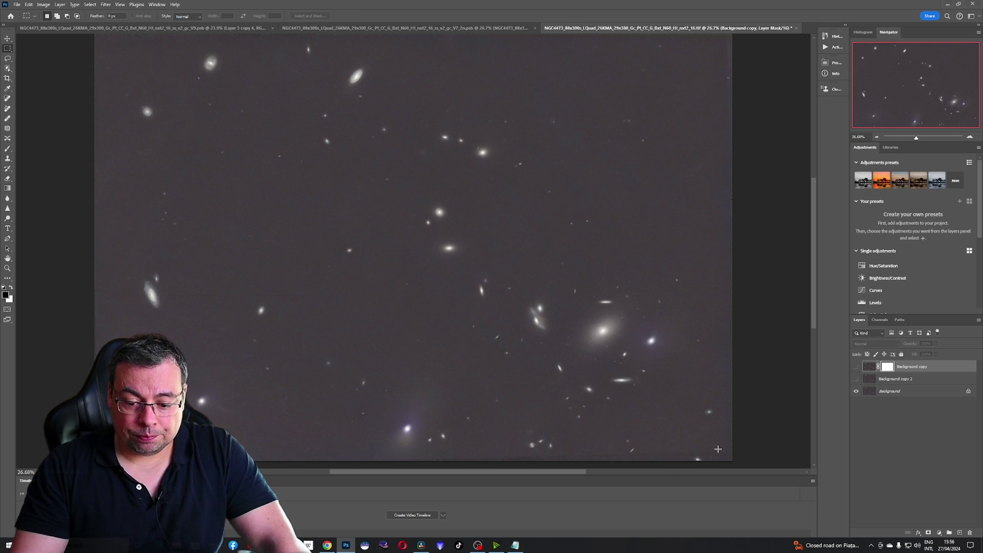
drag(731, 449, 587, 461)
key(ctrl+j)
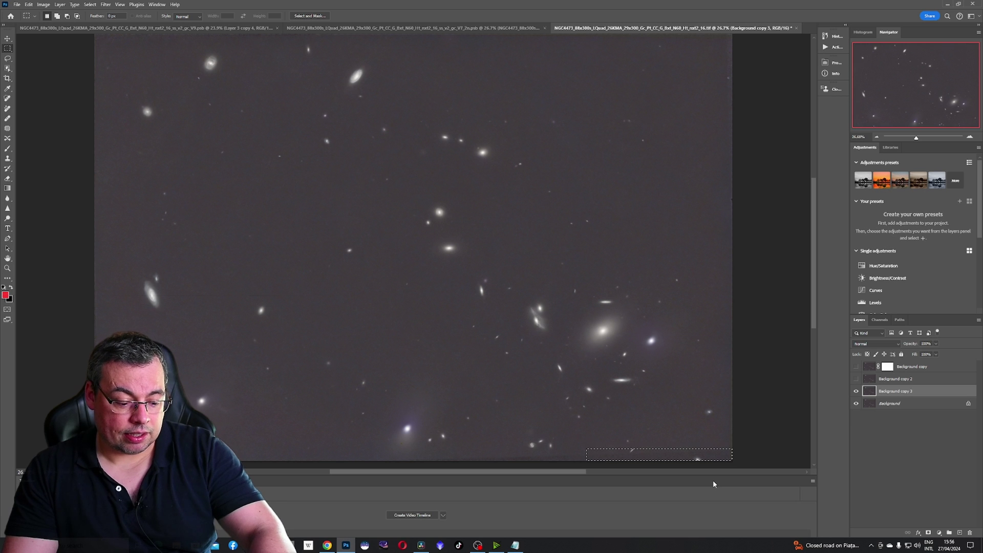
key(shift+F5)
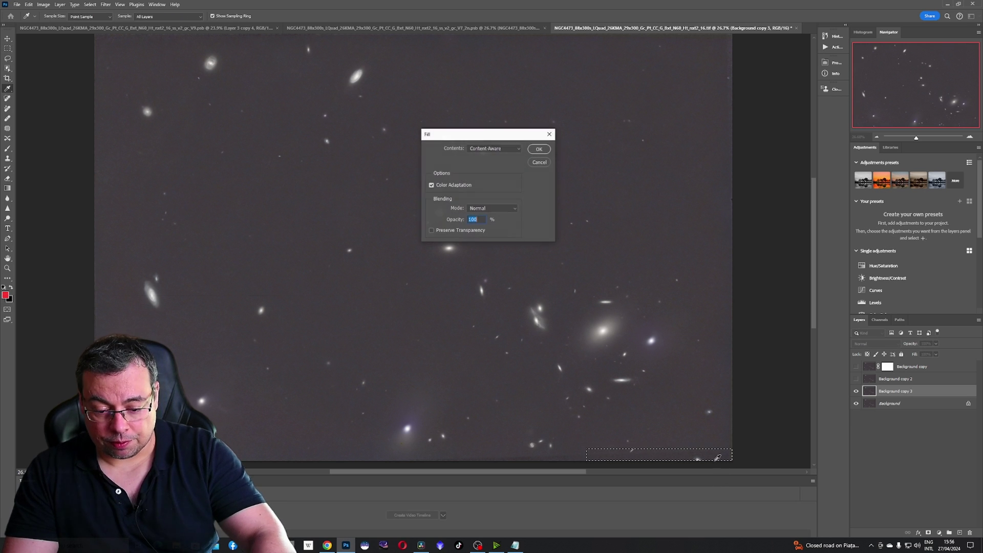
click(535, 152)
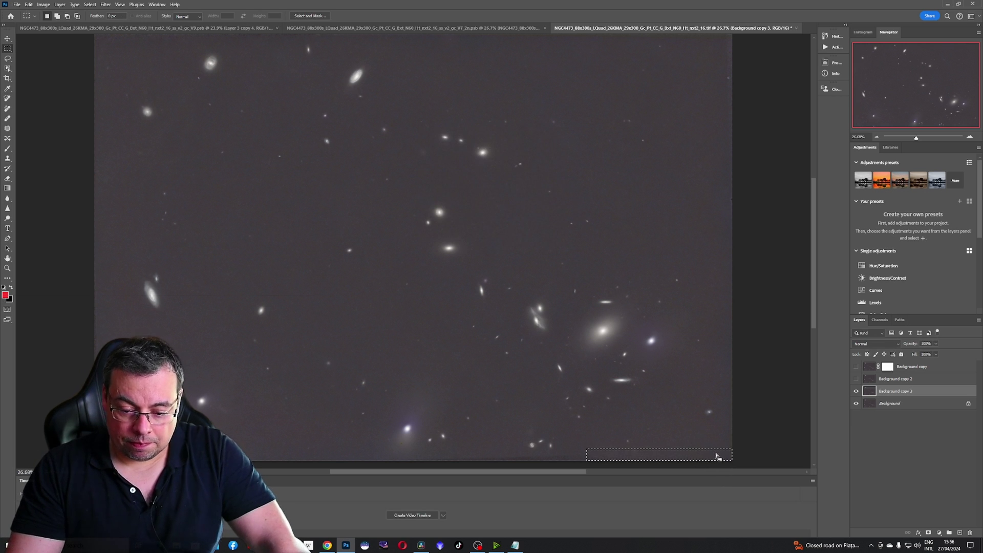
key(ctrl+d)
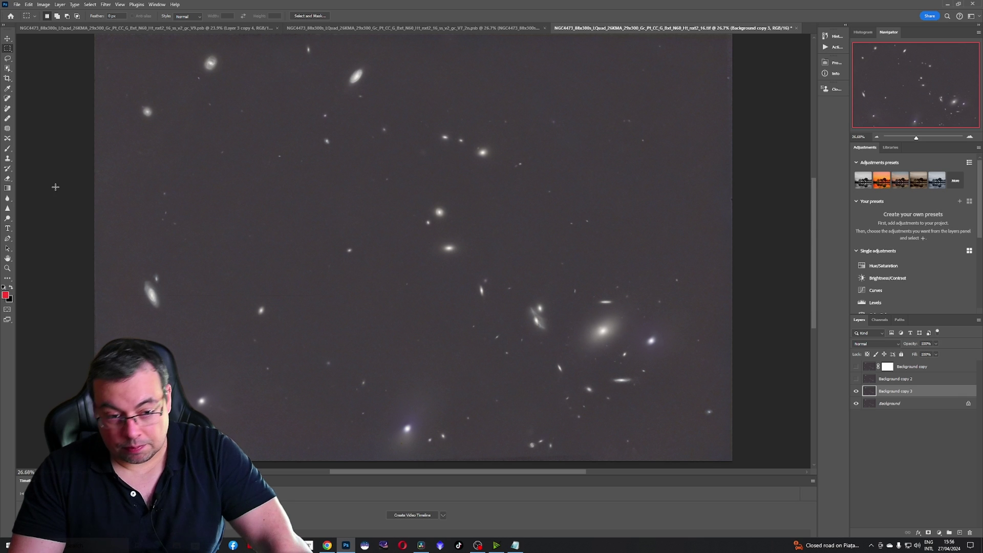
scroll(513, 318, down, 2)
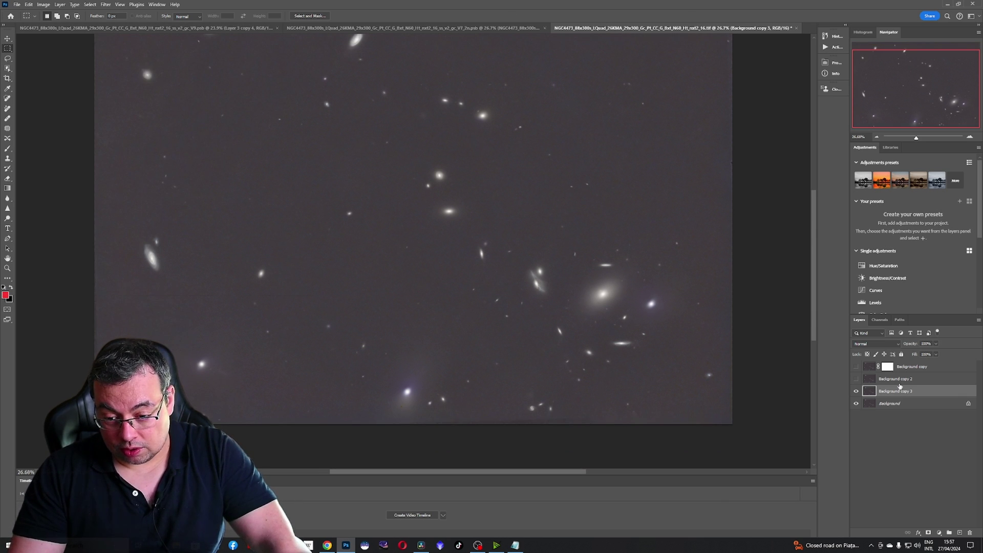
- Hide Background copy 3, show Background copy, target its layer mask, and select the Brush tool
click(856, 390)
click(856, 366)
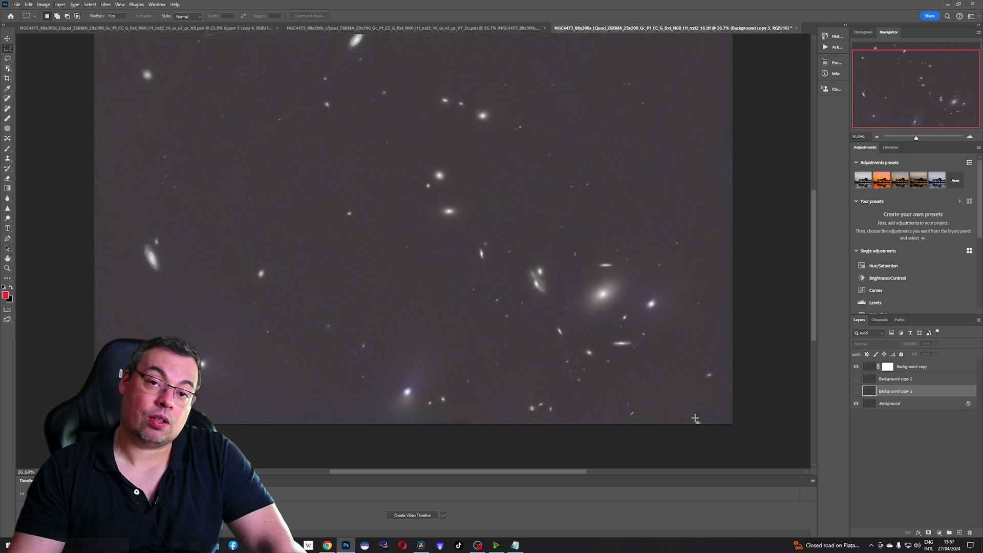
click(888, 367)
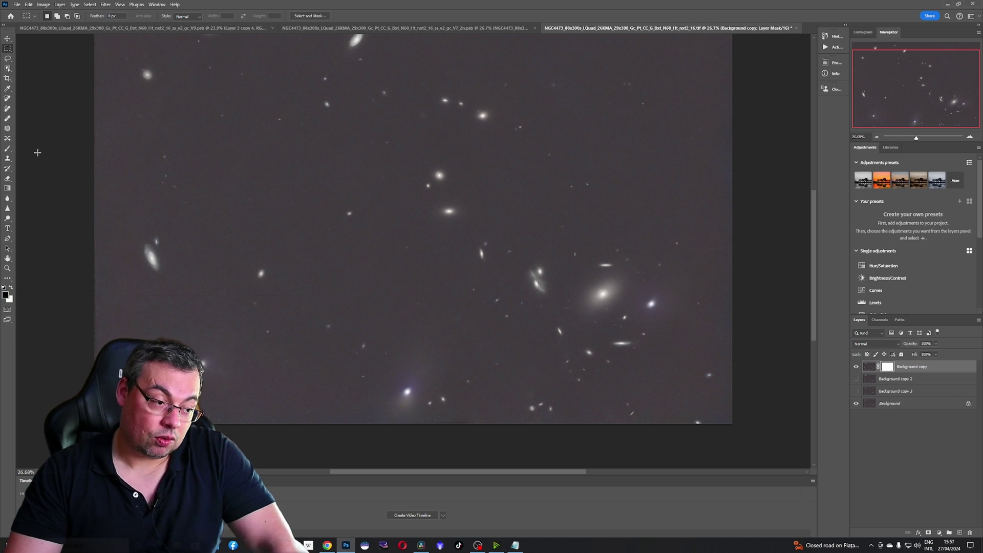
click(7, 148)
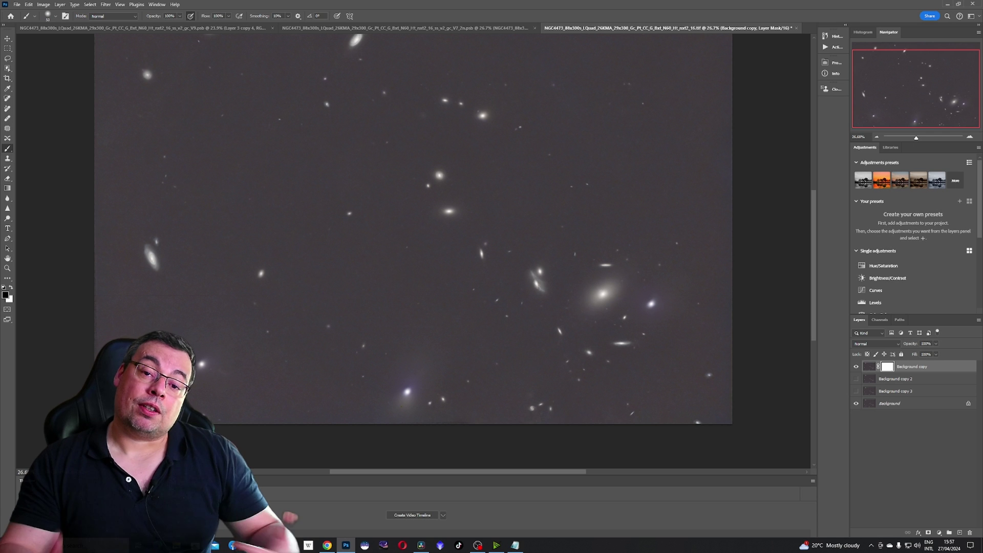
- Review the Camera Raw Light settings and Contrast while zooming in on the left spiral galaxy
click(447, 28)
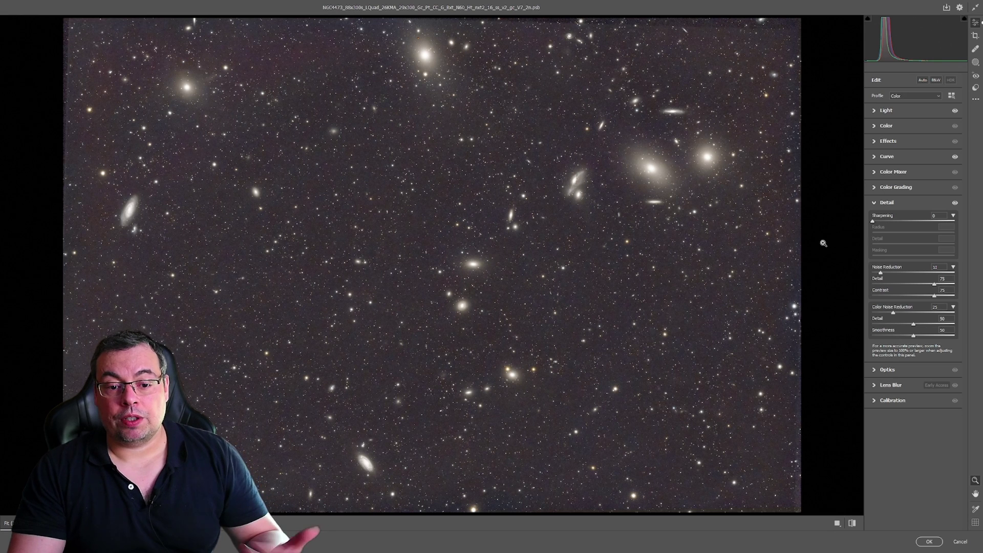
click(875, 110)
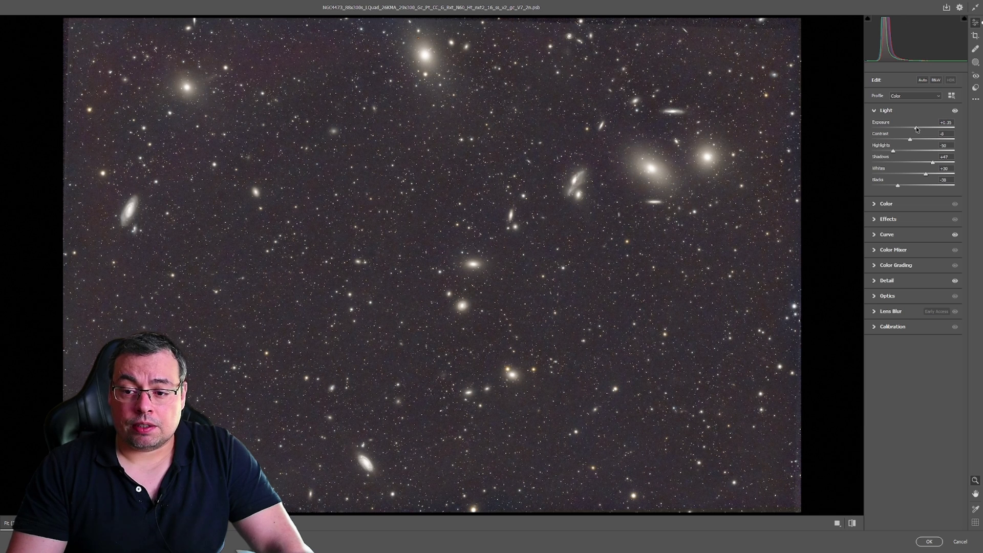
click(941, 133)
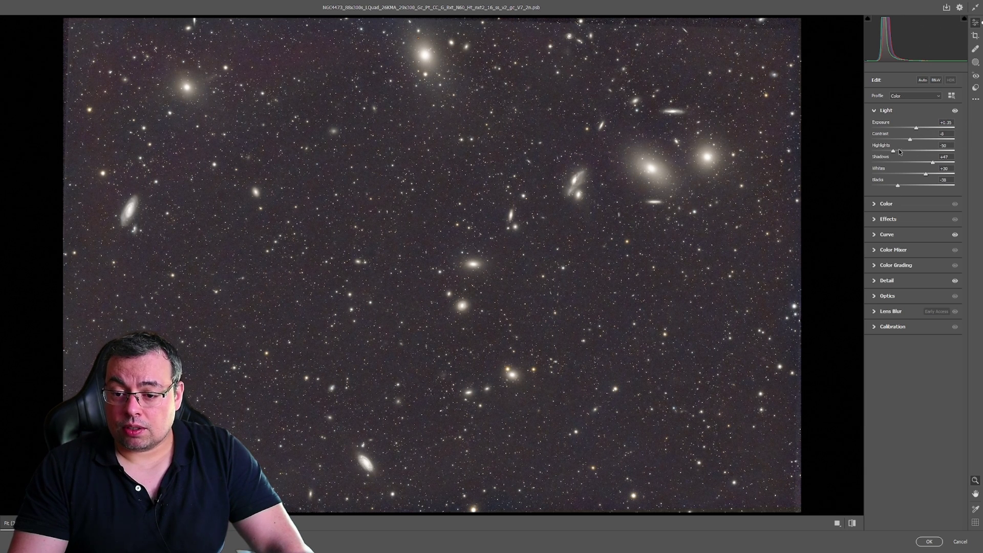
click(128, 208)
click(129, 209)
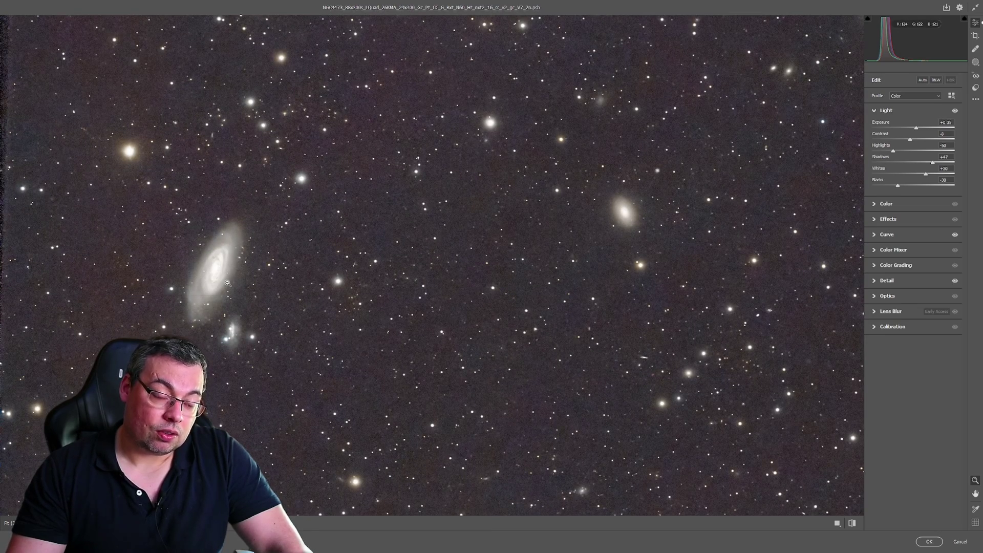
key(ctrl+0)
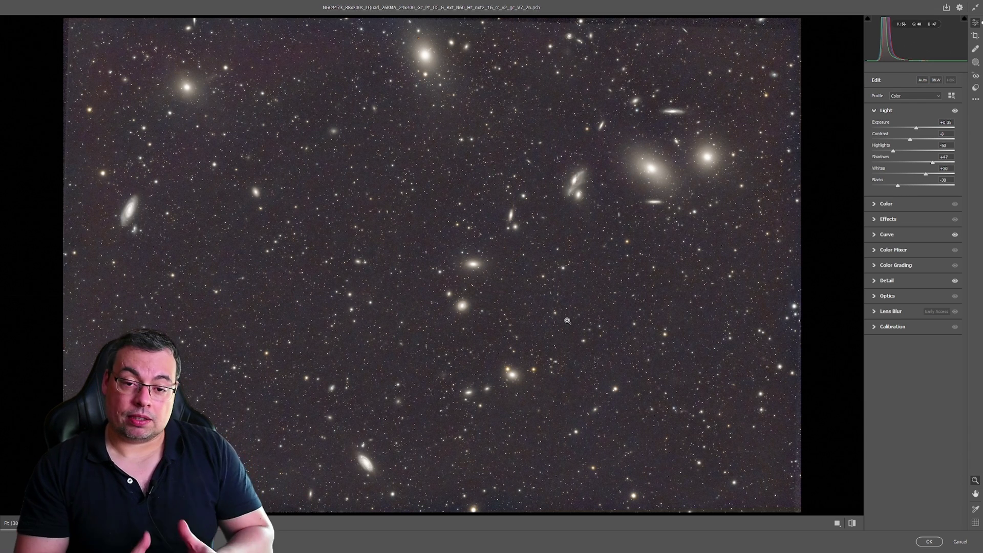
- In the Color panel, lower Vibrance from +30 to +1 and set Temperature to +4
click(873, 204)
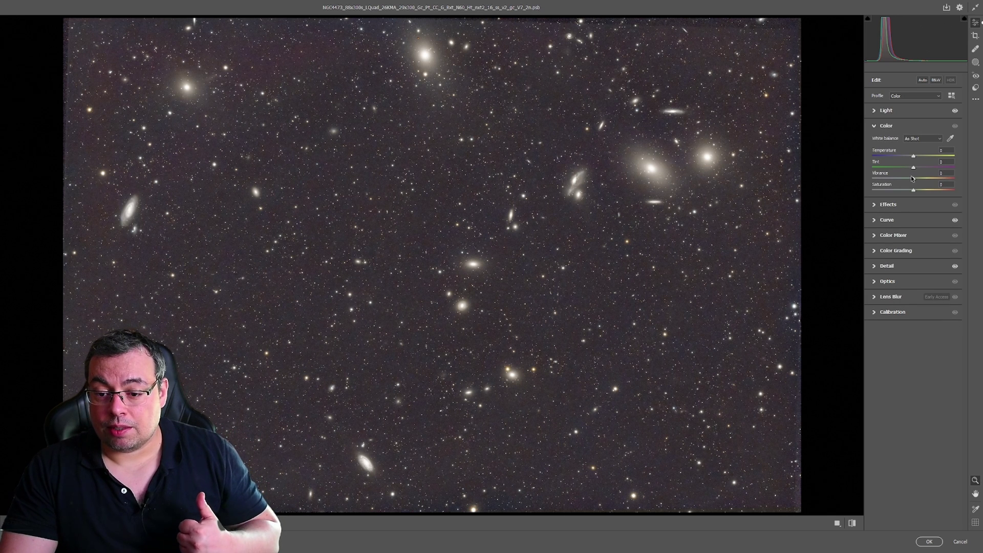
drag(926, 179, 914, 178)
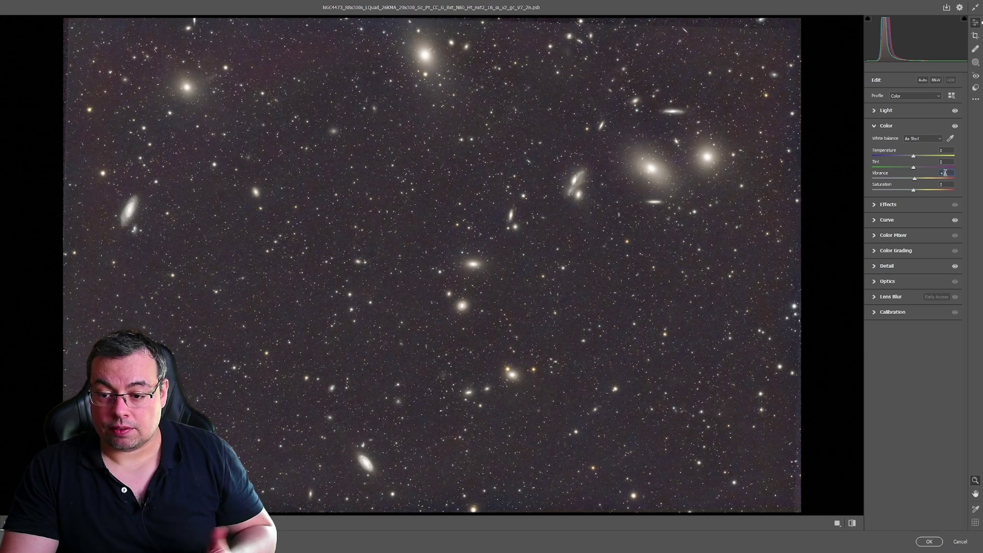
drag(913, 156, 916, 156)
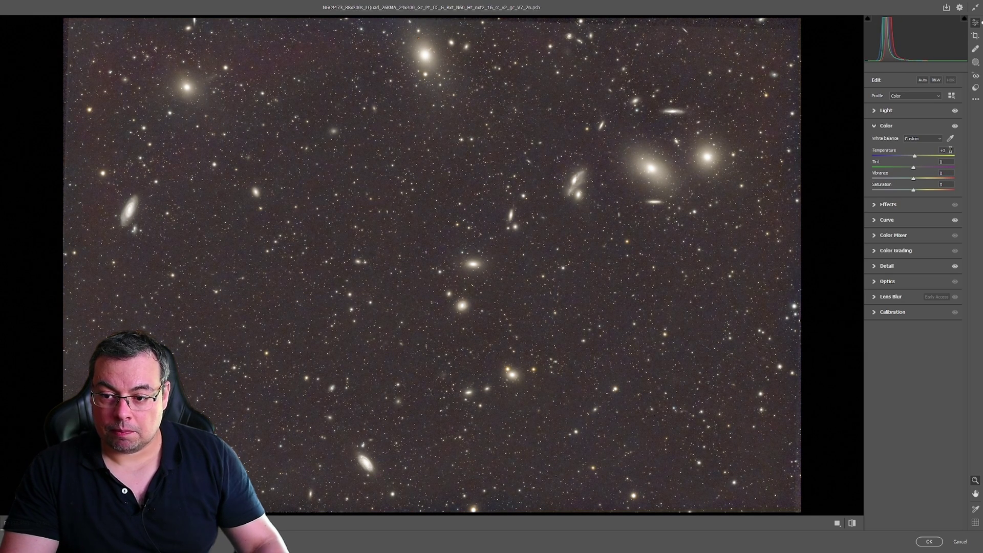
- Review the tone curve's Red, Green and Blue channel curves
click(901, 220)
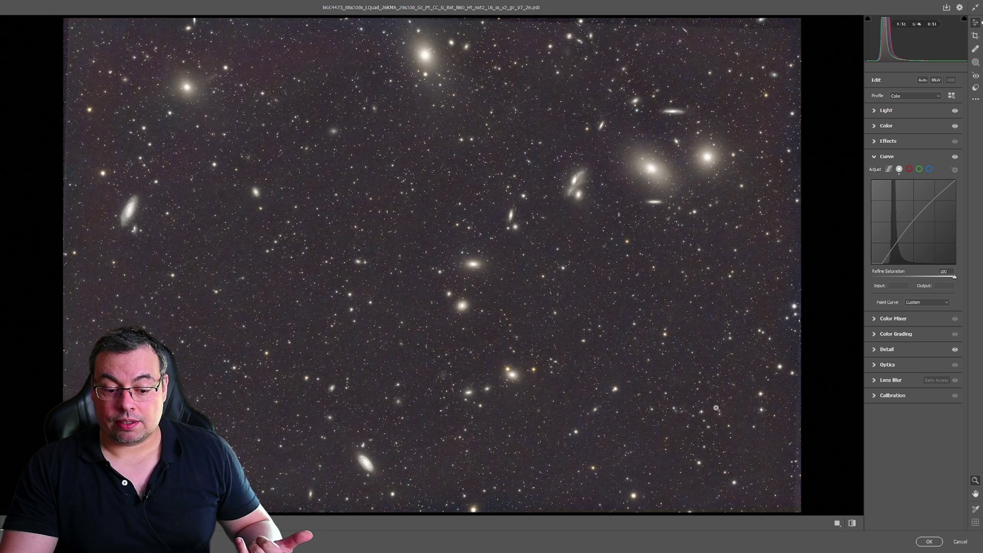
click(913, 170)
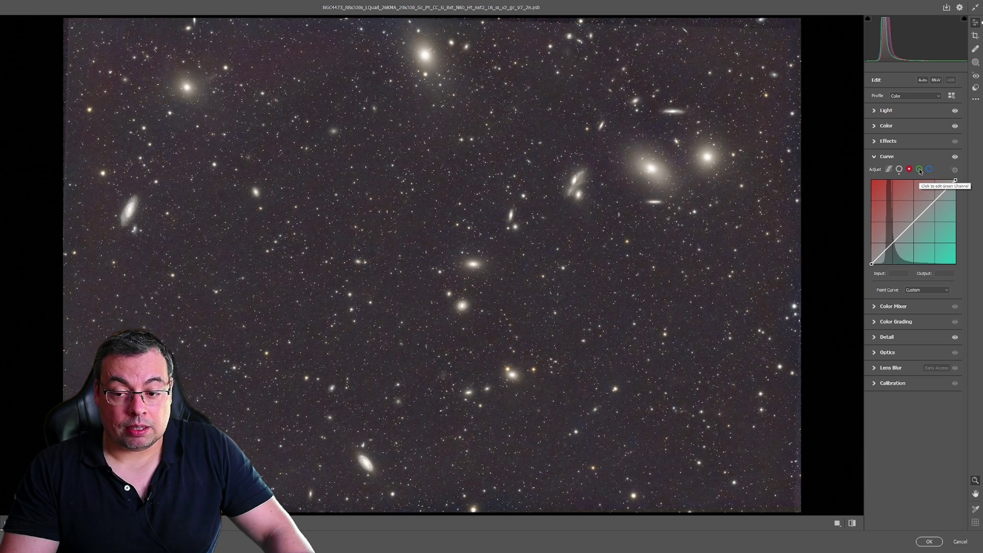
click(919, 170)
click(929, 169)
click(875, 156)
click(875, 203)
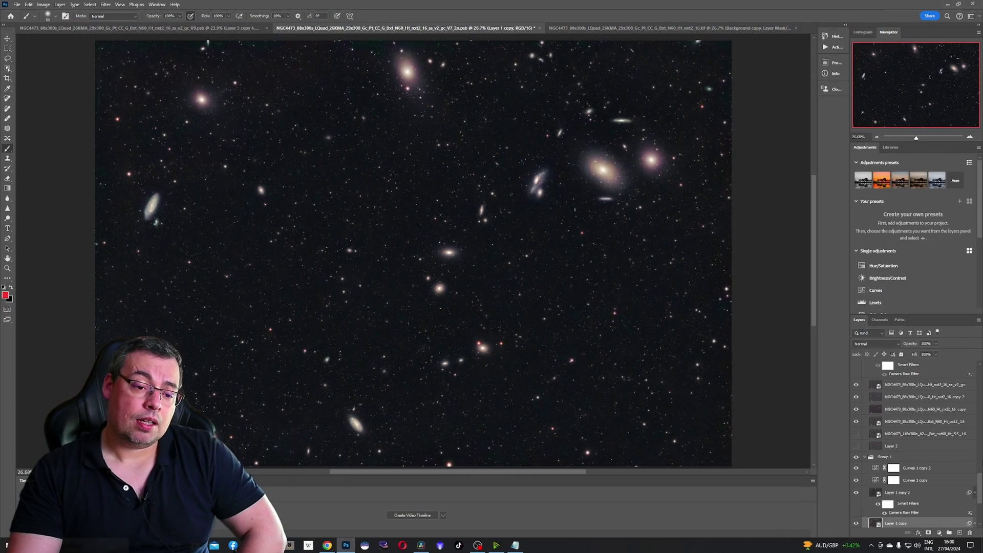
scroll(412, 230, down, 1)
scroll(921, 461, down, 3)
scroll(951, 481, up, 5)
click(939, 533)
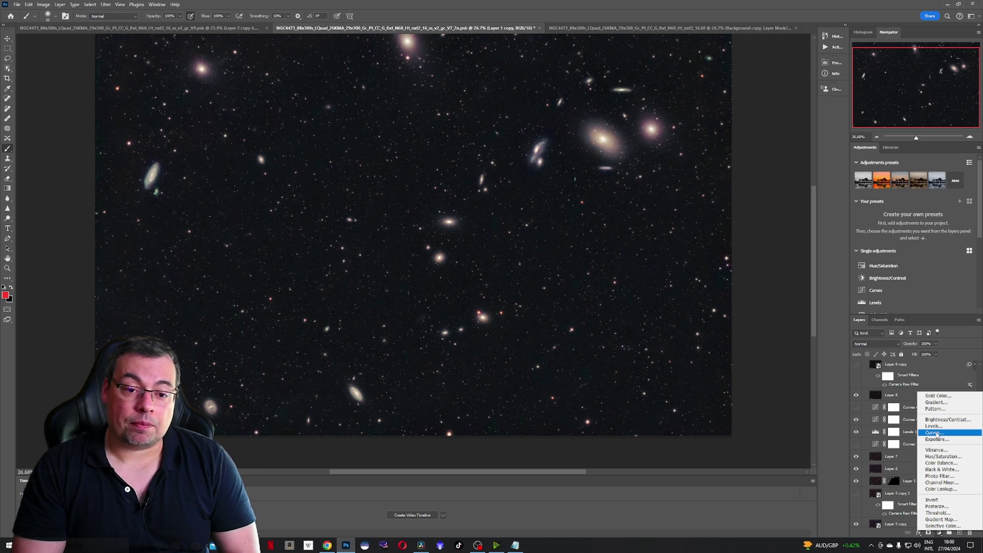
key(Escape)
scroll(936, 434, up, 5)
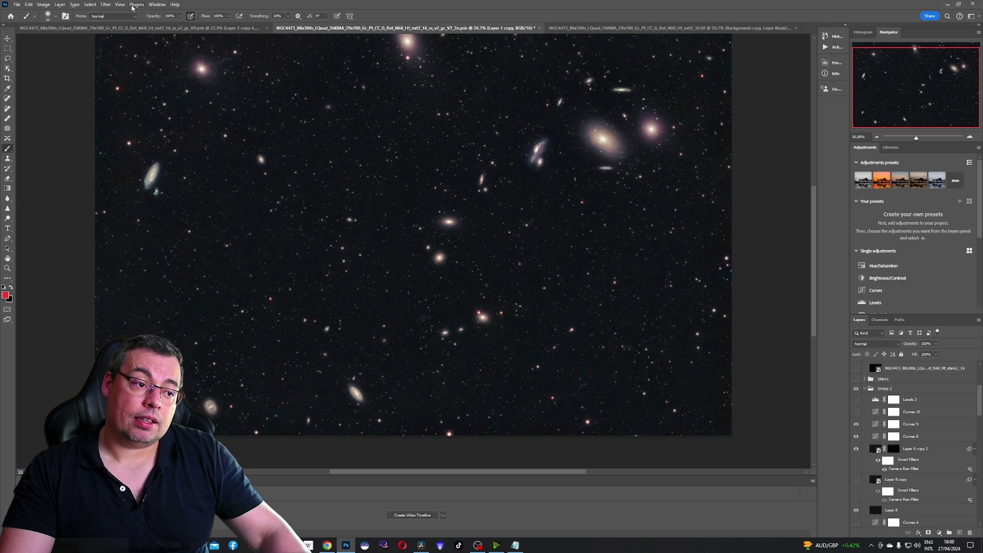
click(106, 4)
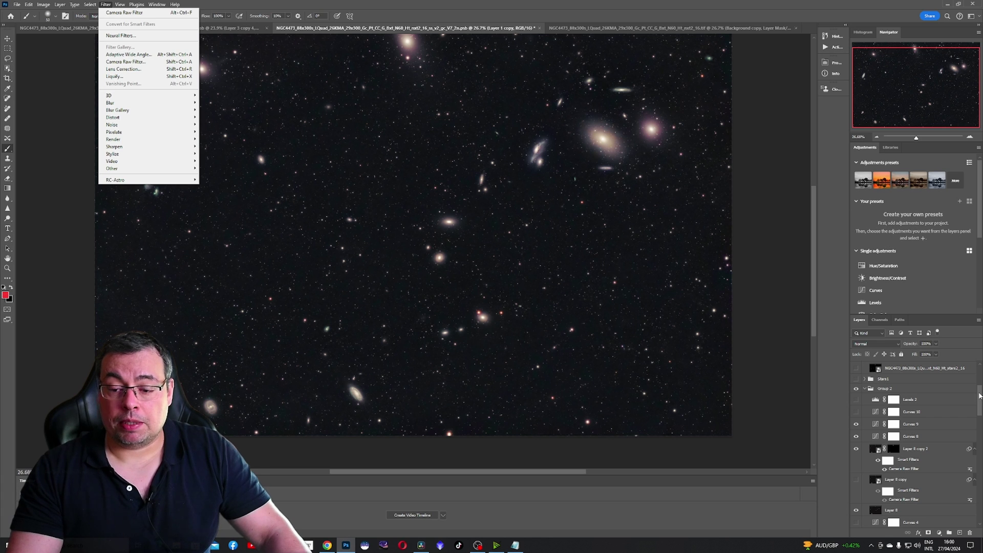
click(979, 395)
scroll(980, 395, up, 3)
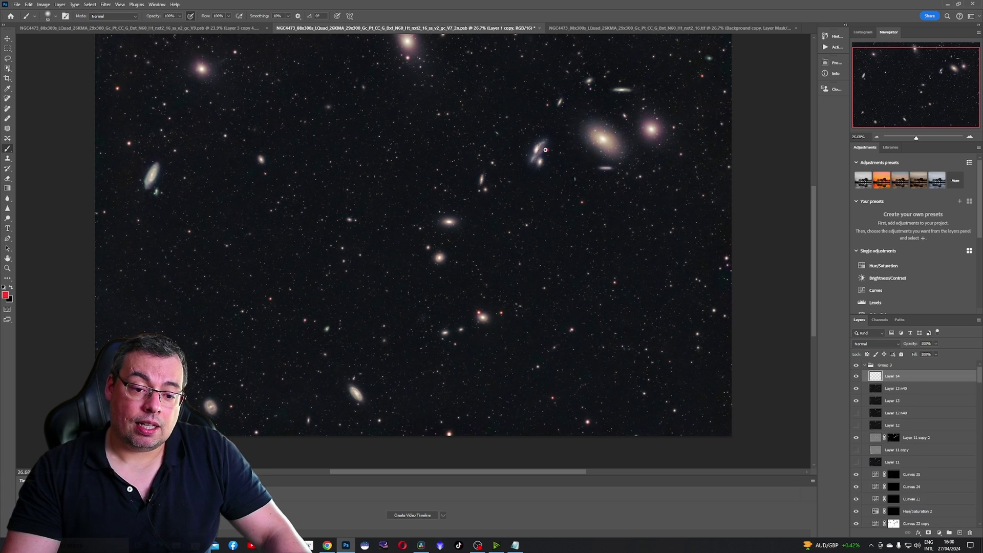
key(z)
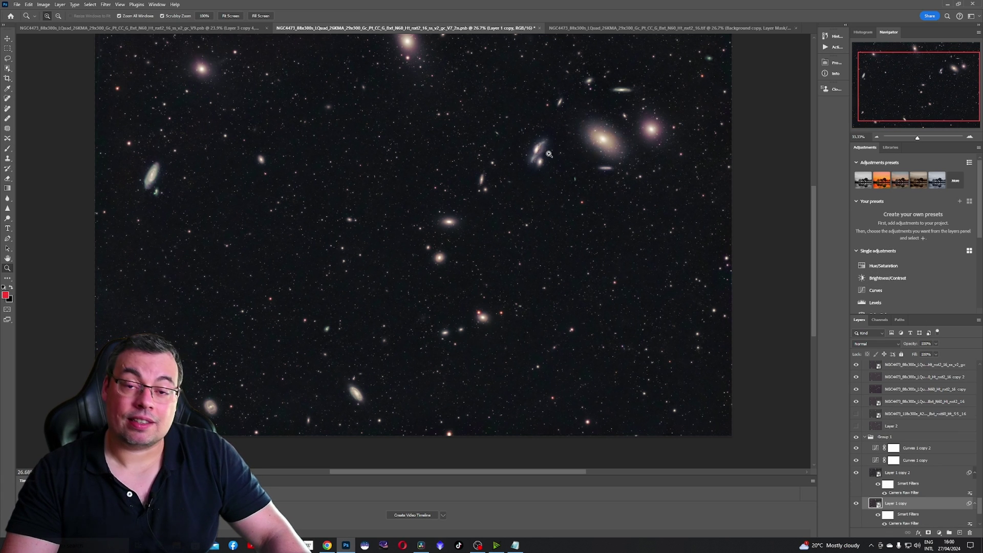
click(552, 148)
click(550, 145)
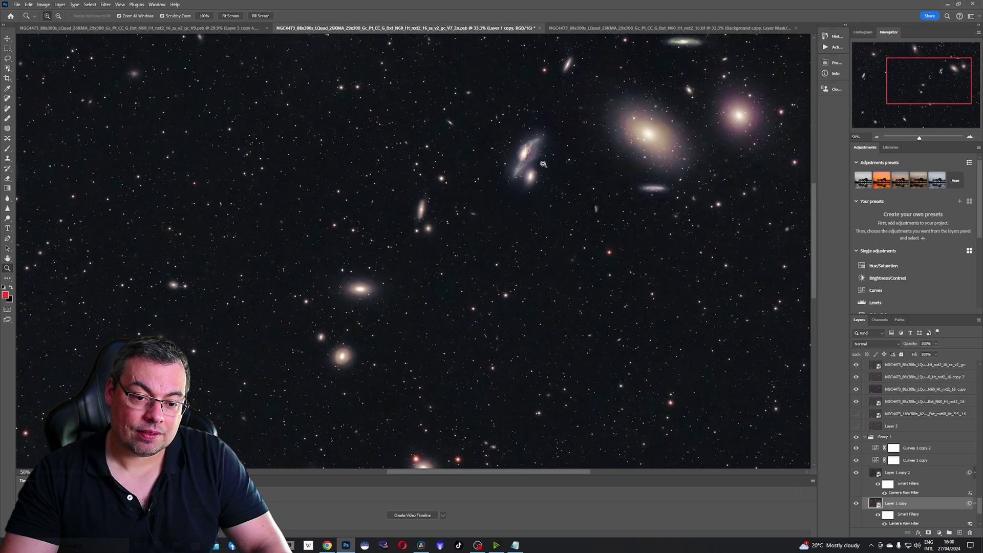
click(555, 146)
click(558, 146)
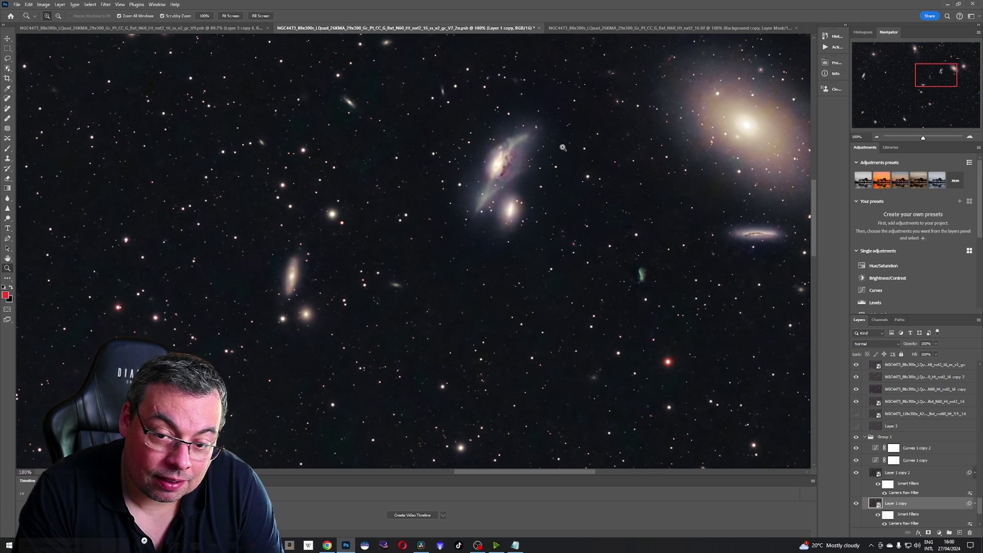
key(ctrl+0)
scroll(909, 409, up, 10)
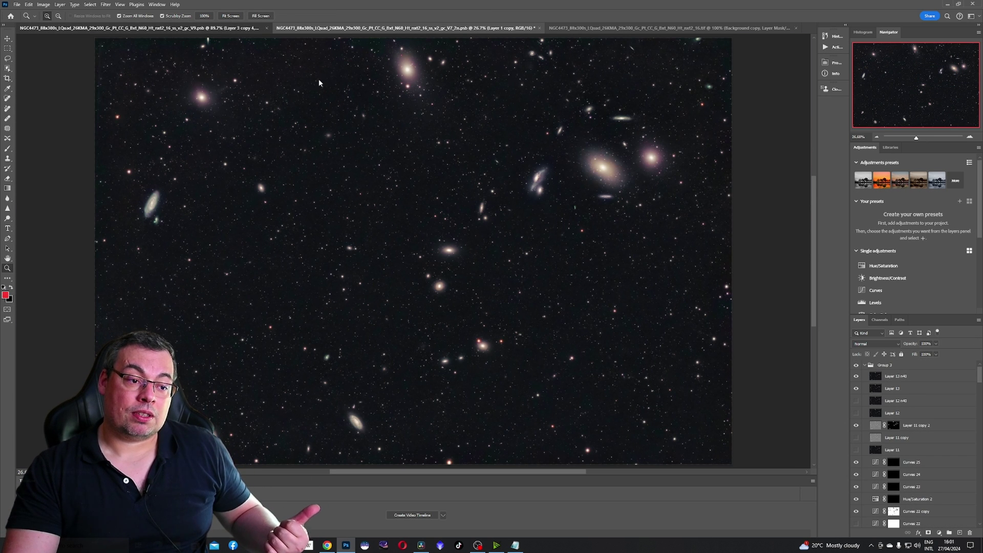
- On the other image version, inspect M86 and M84 at 100% and The Eyes galaxies at 200%
key(ctrl+shift+Tab)
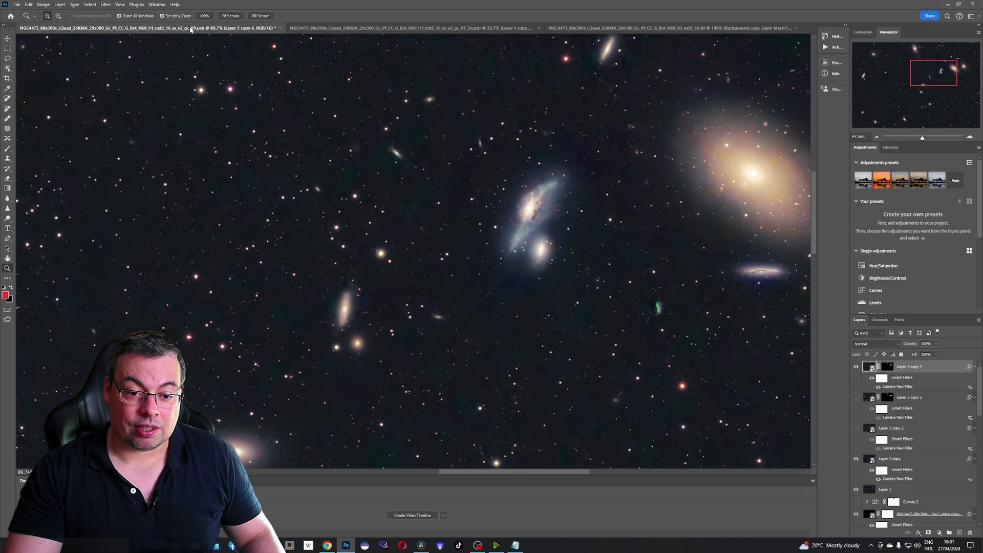
key(ctrl+0)
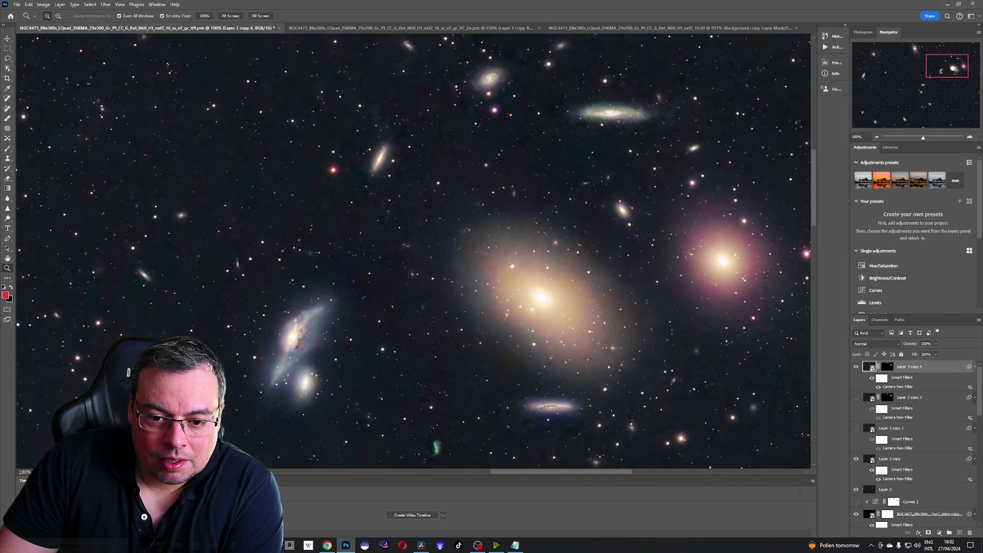
click(640, 138)
drag(952, 68, 950, 70)
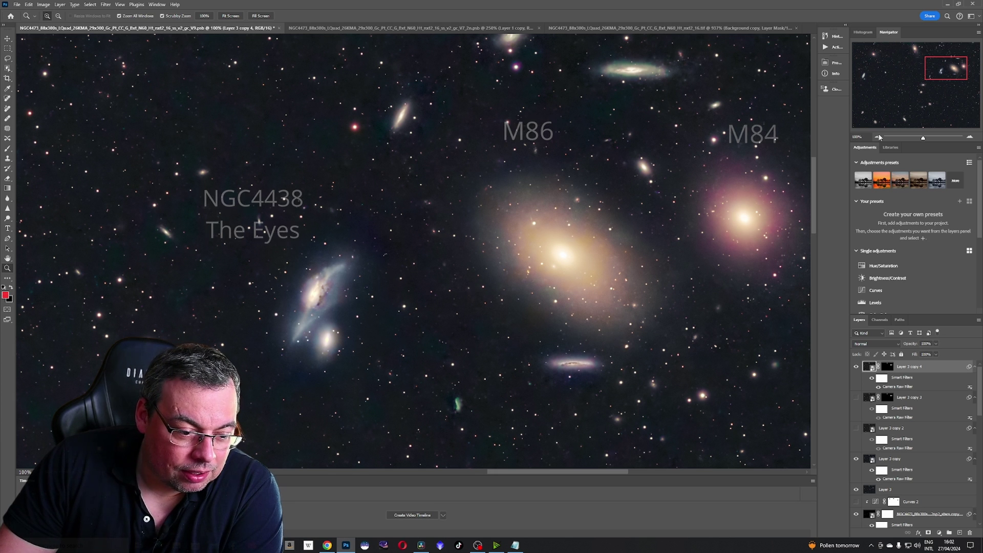
drag(944, 72, 935, 75)
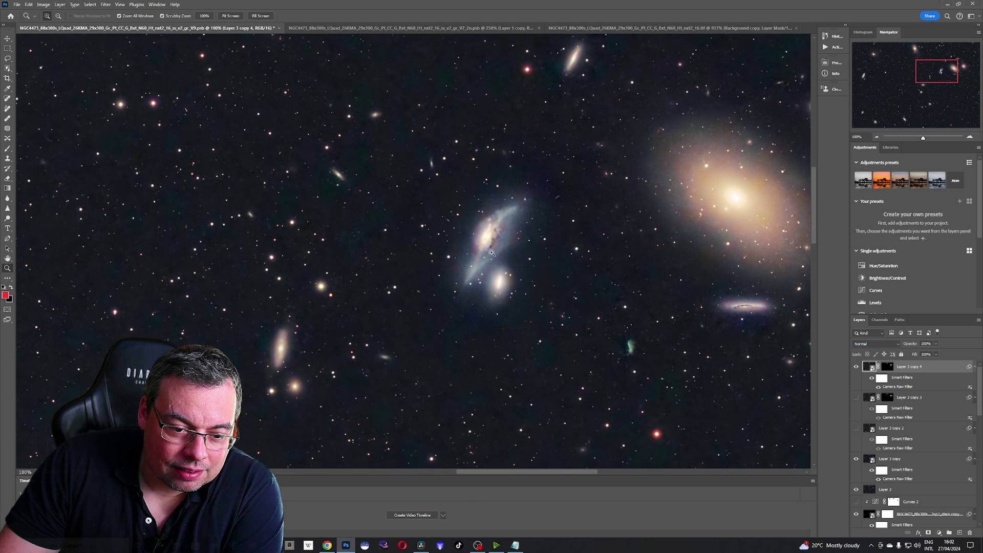
click(504, 248)
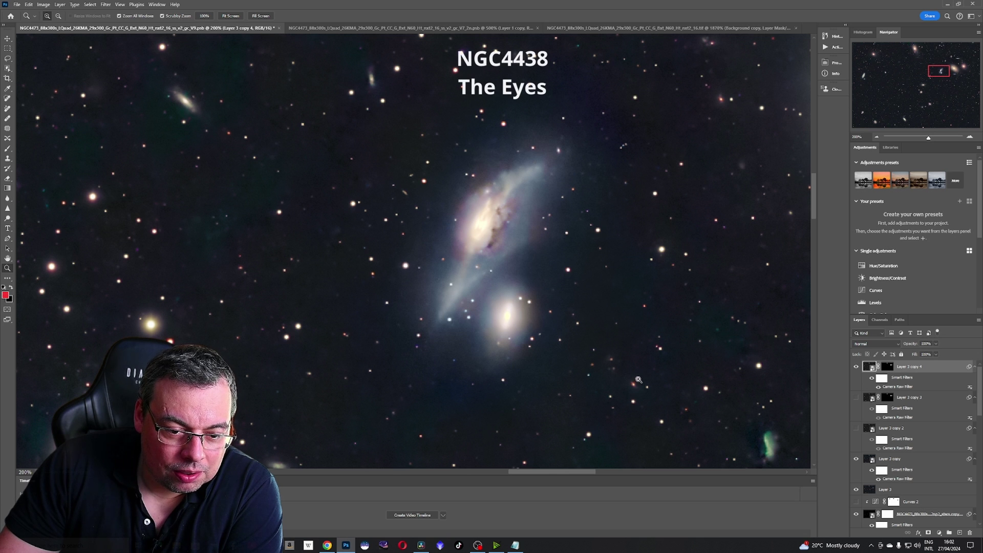